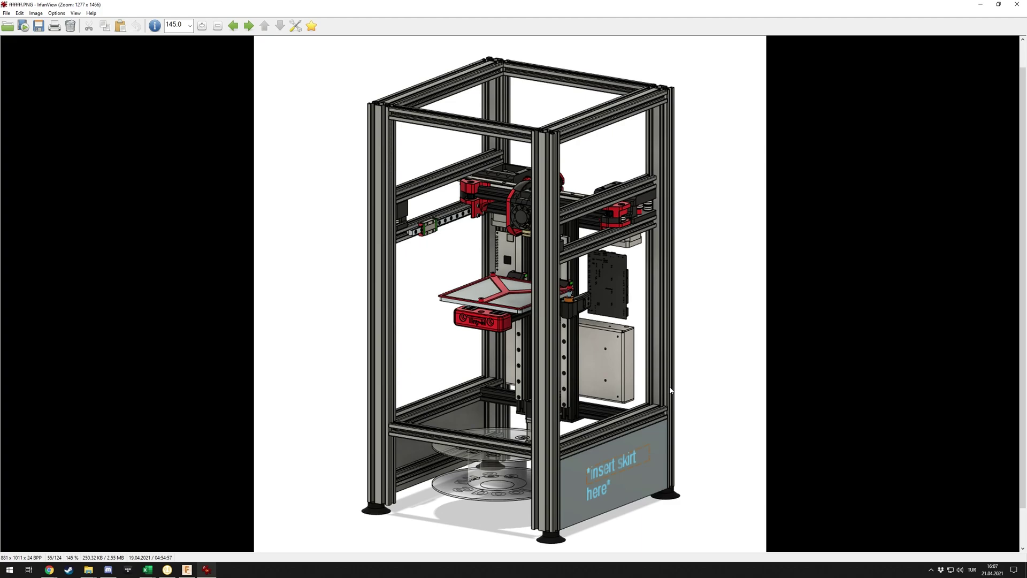
# Switch to Autodesk Fusion 360 and examine the enclosed printer's door, drawer front and side panels from several front angles
pyautogui.click(185, 571)
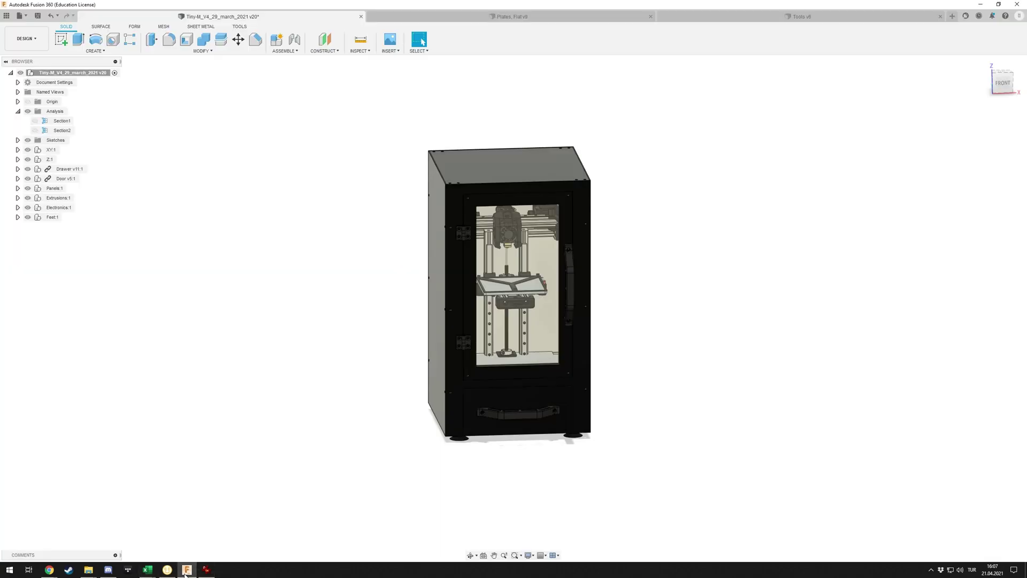
pyautogui.moveTo(793, 340); pyautogui.dragTo(732, 345, button='middle')
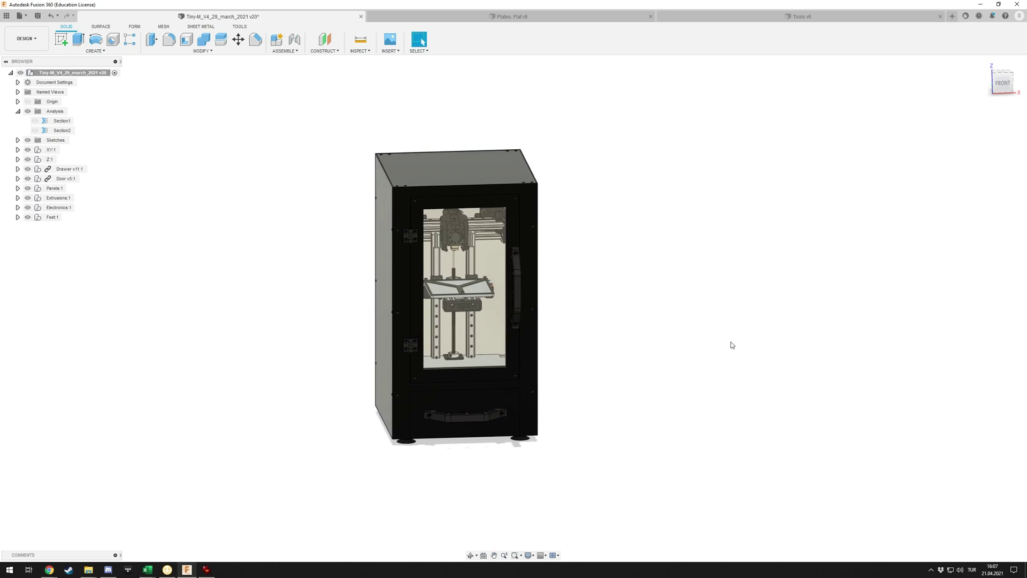
pyautogui.keyDown('shift'); pyautogui.moveTo(657, 338); pyautogui.dragTo(628, 324, button='middle'); pyautogui.keyUp('shift')
pyautogui.scroll(3, 662, 262)
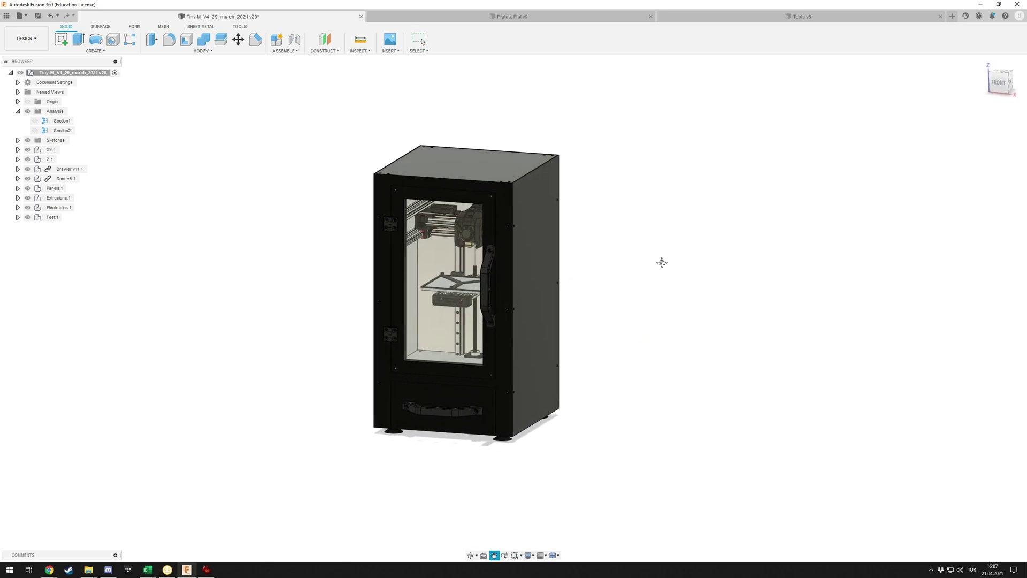
pyautogui.keyDown('shift'); pyautogui.moveTo(643, 266); pyautogui.dragTo(661, 266, button='middle'); pyautogui.keyUp('shift')
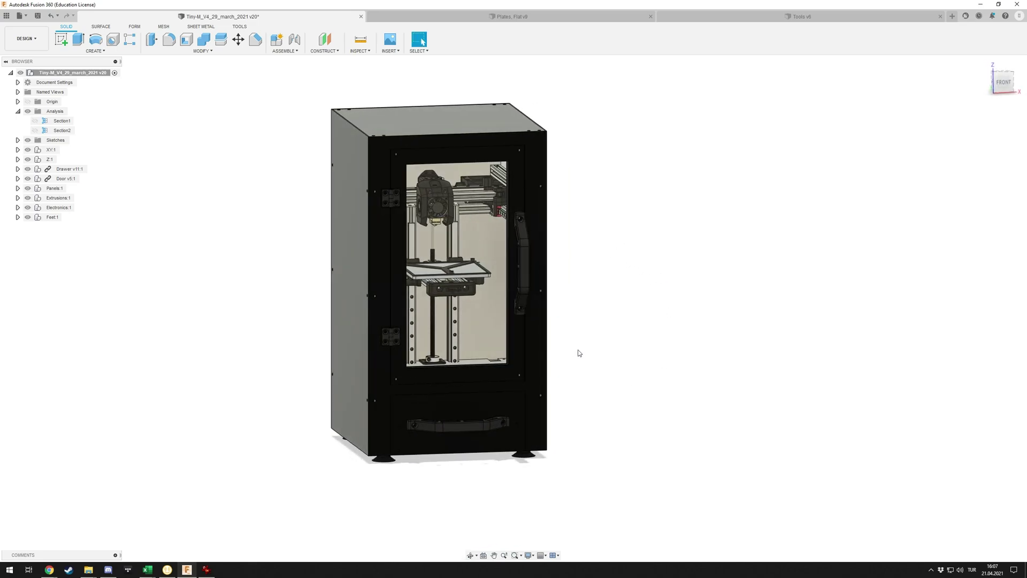
pyautogui.keyDown('shift'); pyautogui.moveTo(671, 327); pyautogui.dragTo(651, 327, button='middle'); pyautogui.keyUp('shift')
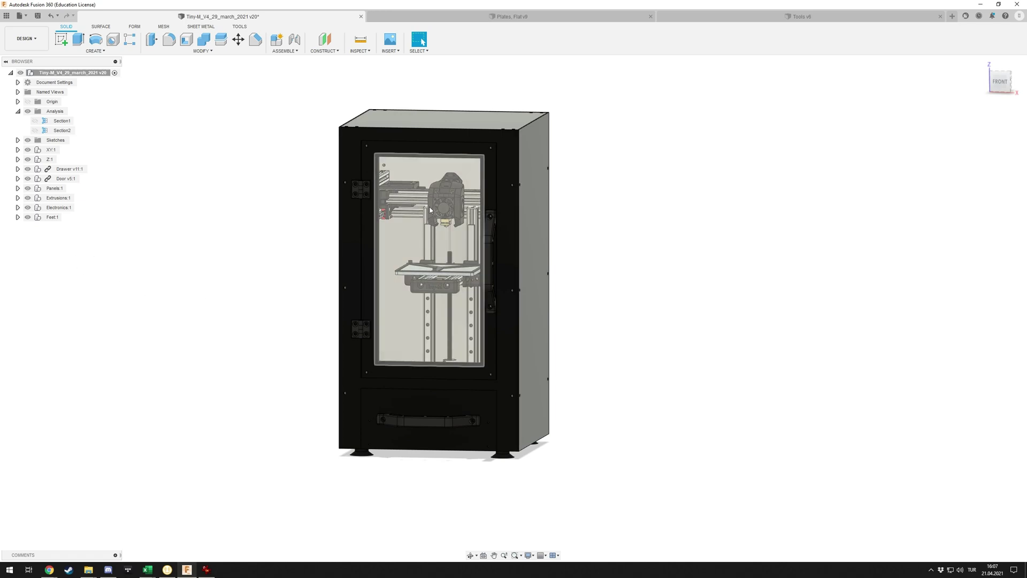
pyautogui.keyDown('shift'); pyautogui.moveTo(633, 145); pyautogui.dragTo(669, 155, button='middle'); pyautogui.keyUp('shift')
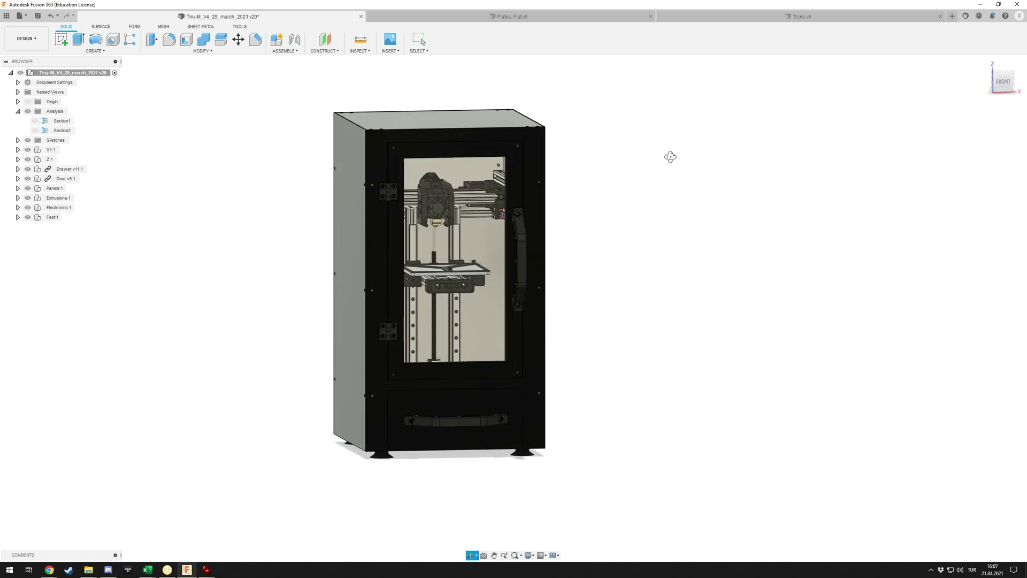
pyautogui.keyDown('shift'); pyautogui.moveTo(664, 197); pyautogui.dragTo(657, 194, button='middle'); pyautogui.keyUp('shift')
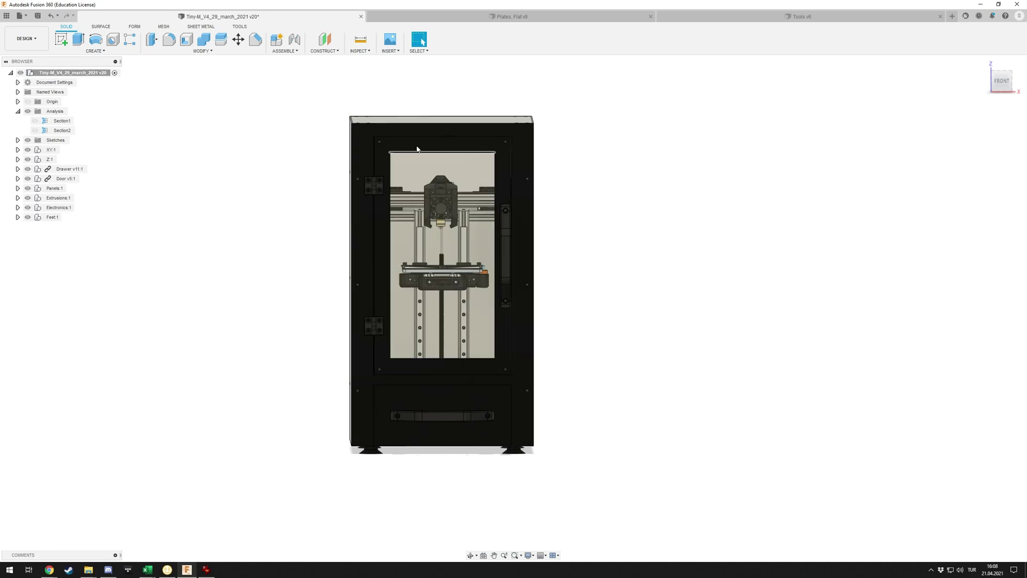
# Hide the Panels, Door and Drawer components of the printer assembly
pyautogui.click(26, 188)
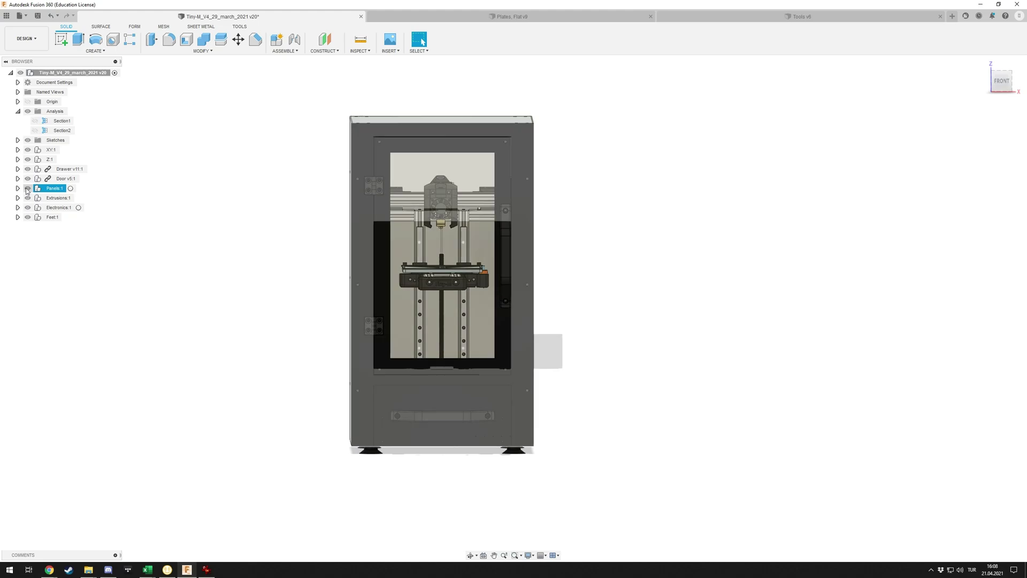
pyautogui.click(27, 179)
pyautogui.click(27, 169)
# Examine the exposed extrusion frame with its XY gantry, upper side rails and bed carriage from the side and front
pyautogui.moveTo(207, 152)
pyautogui.keyDown('shift'); pyautogui.mouseDown(button='middle')
pyautogui.moveTo(179, 155)
pyautogui.moveTo(212, 181)
pyautogui.moveTo(246, 155)
pyautogui.moveTo(204, 153)
pyautogui.mouseUp(button='middle'); pyautogui.keyUp('shift')
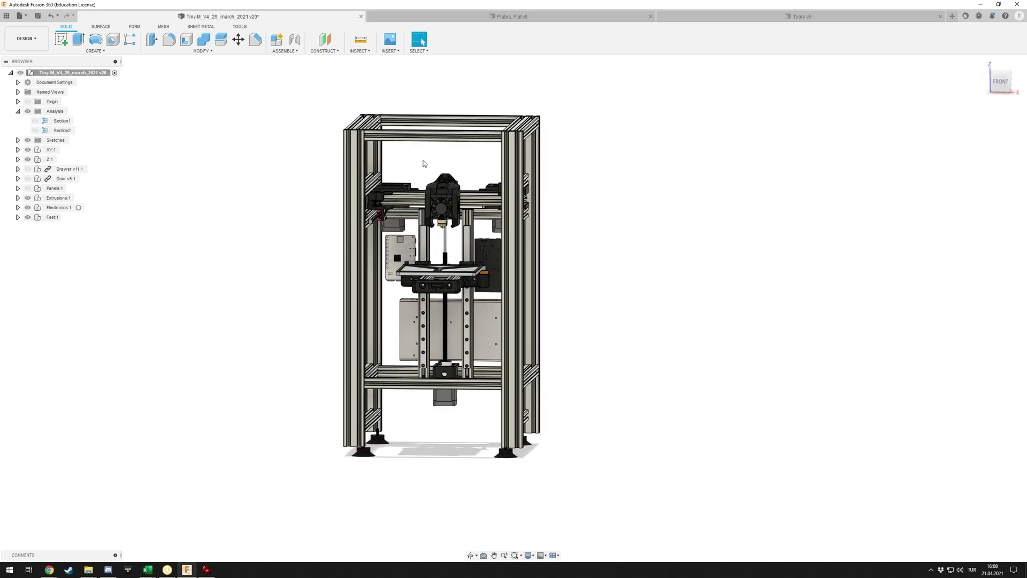
pyautogui.scroll(6, 424, 163)
pyautogui.keyDown('shift'); pyautogui.moveTo(734, 275); pyautogui.dragTo(690, 271, button='middle'); pyautogui.keyUp('shift')
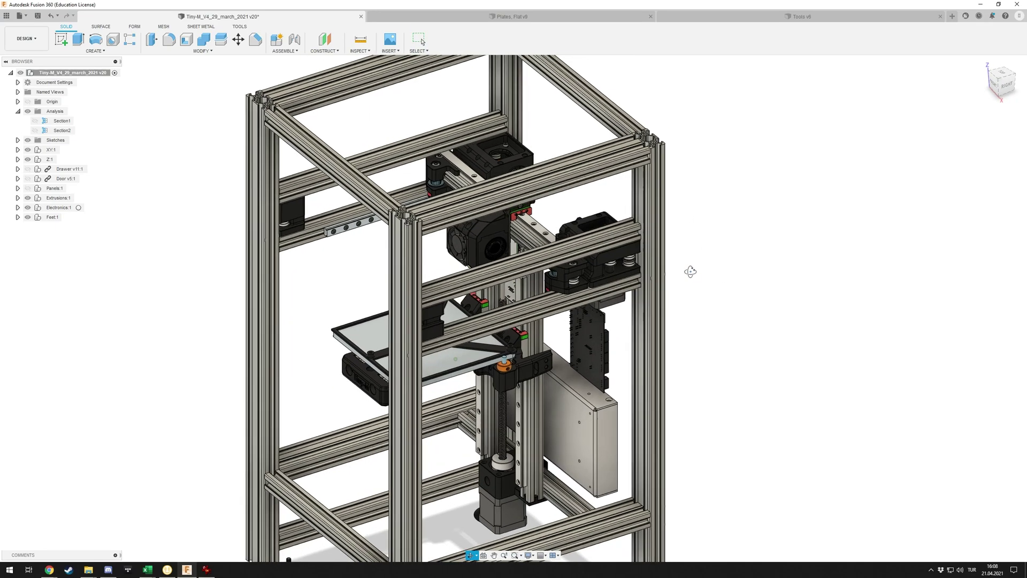
pyautogui.keyDown('shift'); pyautogui.moveTo(549, 280); pyautogui.dragTo(541, 259, button='middle'); pyautogui.keyUp('shift')
pyautogui.moveTo(727, 310); pyautogui.dragTo(710, 246, button='middle')
pyautogui.keyDown('shift'); pyautogui.moveTo(710, 246); pyautogui.dragTo(687, 240, button='middle'); pyautogui.keyUp('shift')
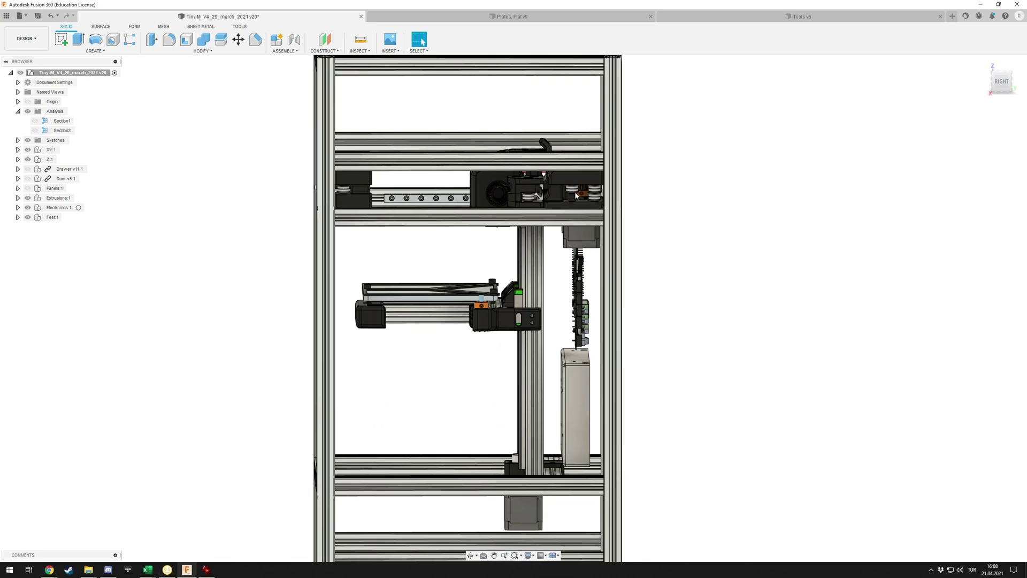
pyautogui.scroll(-2, 760, 230)
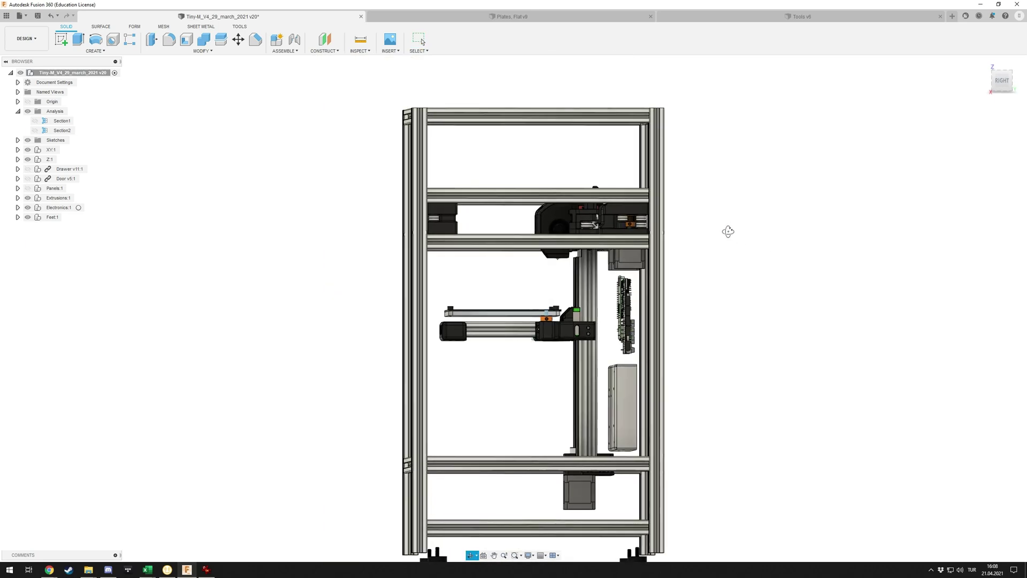
pyautogui.scroll(3, 420, 204)
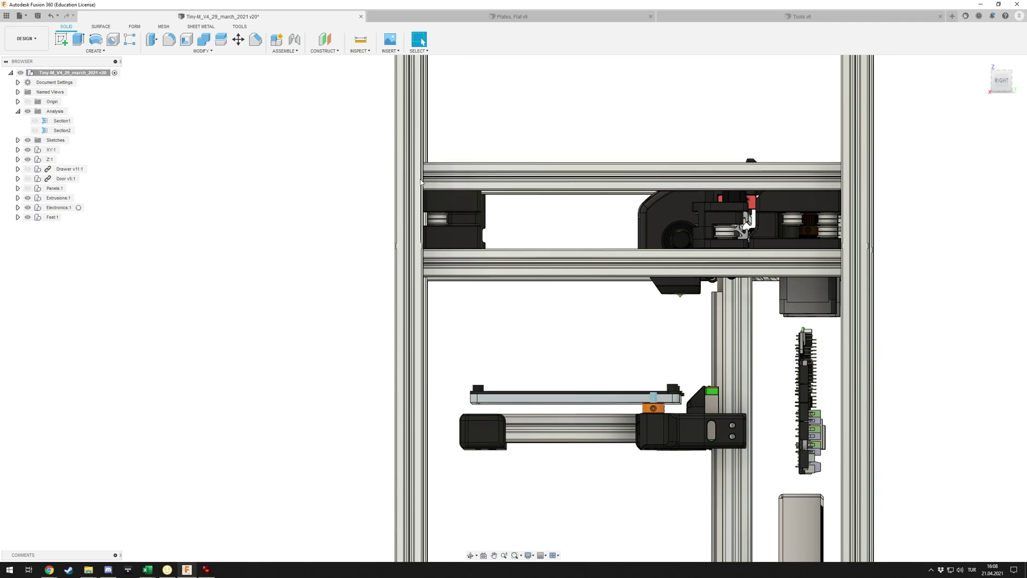
pyautogui.moveTo(653, 138); pyautogui.dragTo(660, 177, button='middle')
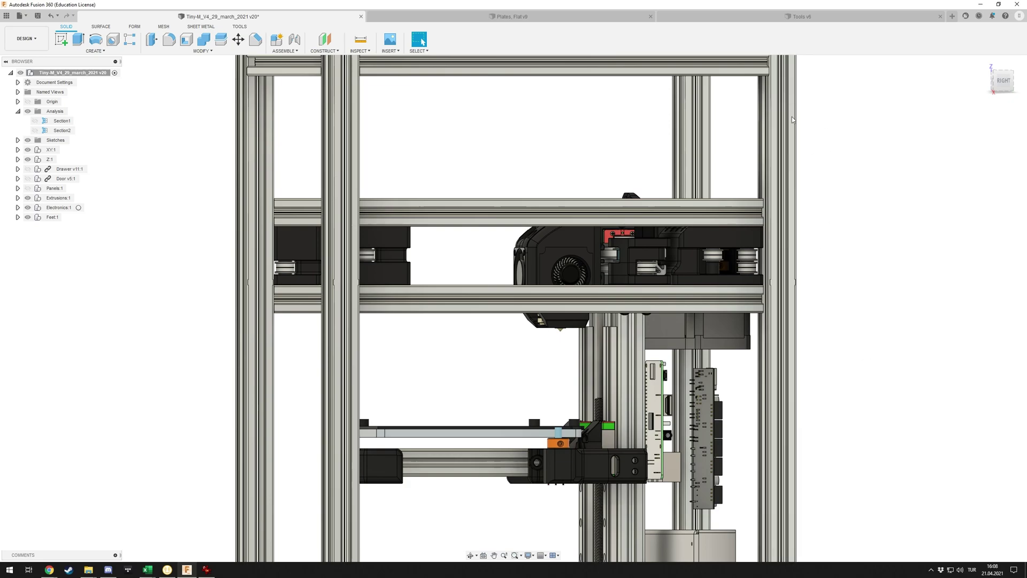
pyautogui.keyDown('shift'); pyautogui.moveTo(811, 256); pyautogui.dragTo(794, 253, button='middle'); pyautogui.keyUp('shift')
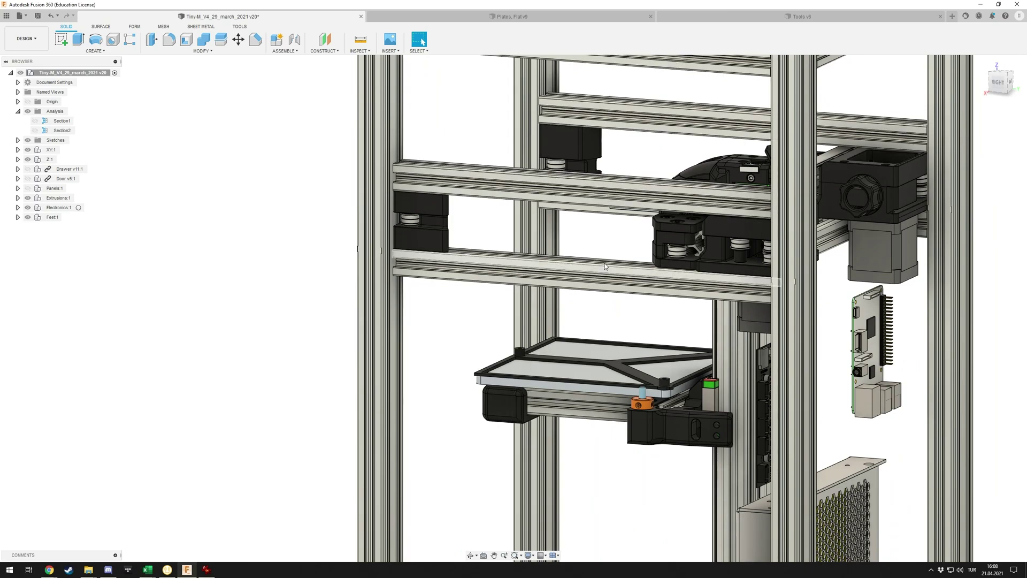
pyautogui.keyDown('shift'); pyautogui.moveTo(337, 193); pyautogui.dragTo(824, 221, button='middle'); pyautogui.keyUp('shift')
pyautogui.scroll(-6, 824, 221)
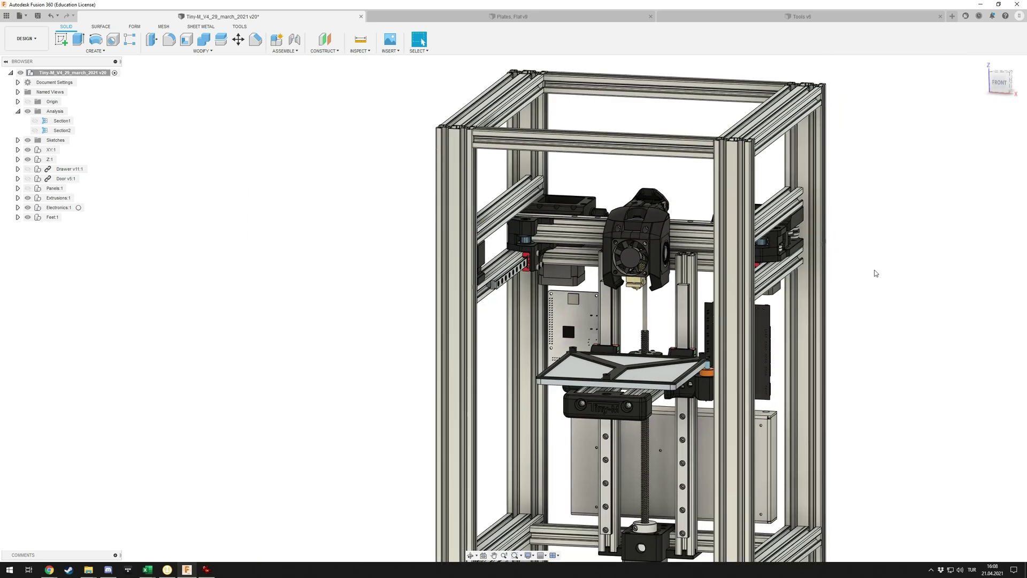
# Examine the Z axis, print bed and lower frame members from the front and the front corner
pyautogui.moveTo(794, 262)
pyautogui.keyDown('shift'); pyautogui.mouseDown(button='middle')
pyautogui.moveTo(807, 266)
pyautogui.moveTo(794, 256)
pyautogui.mouseUp(button='middle'); pyautogui.keyUp('shift')
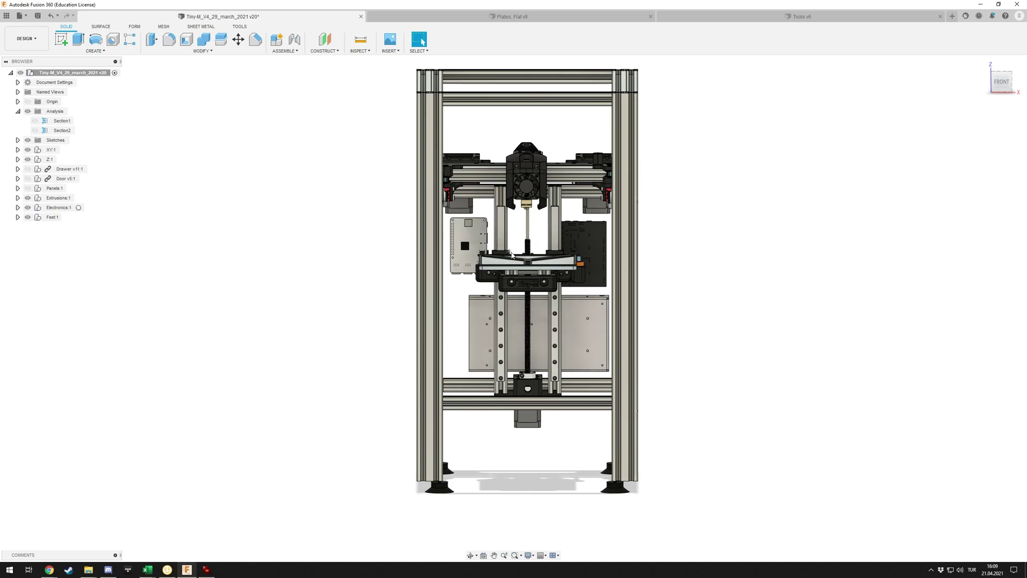
pyautogui.scroll(2, 538, 386)
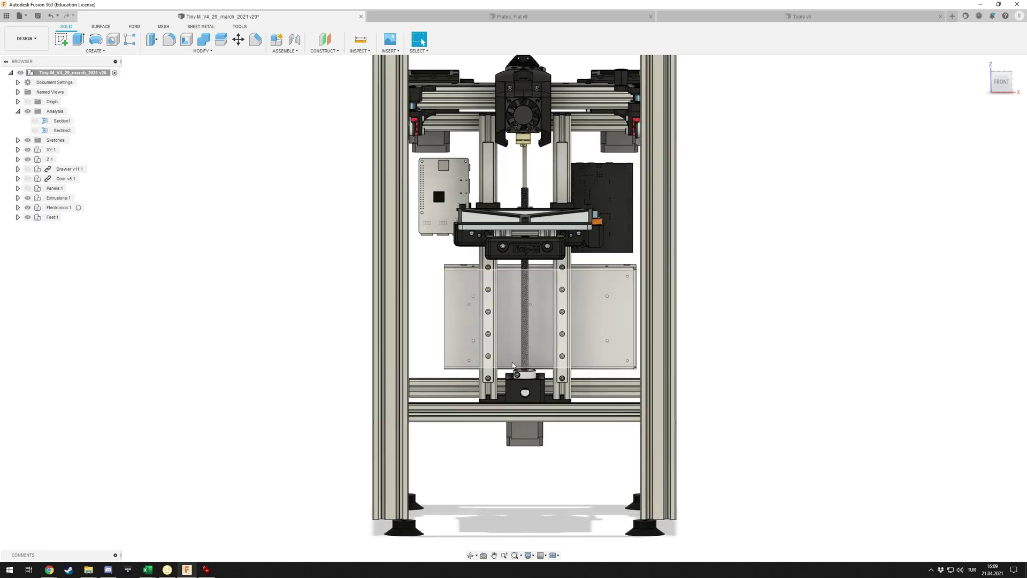
pyautogui.scroll(-2, 491, 340)
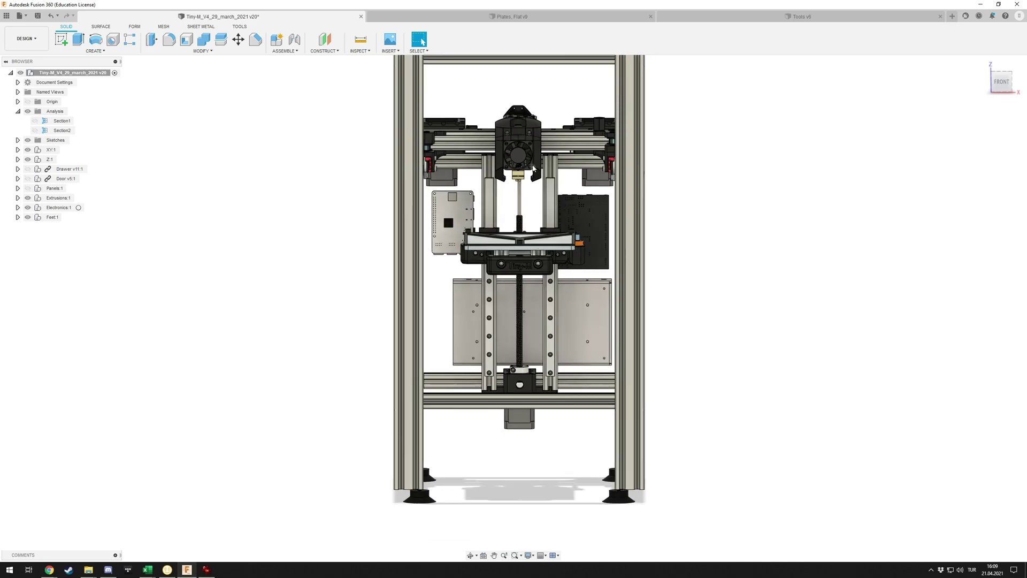
pyautogui.scroll(-1, 518, 195)
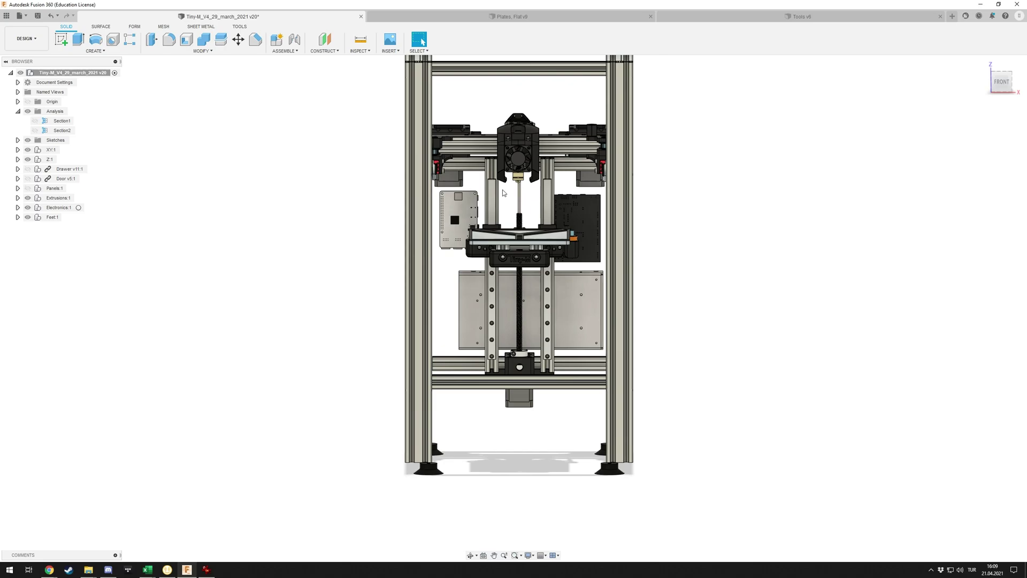
pyautogui.keyDown('shift'); pyautogui.moveTo(528, 200); pyautogui.dragTo(503, 209, button='middle'); pyautogui.keyUp('shift')
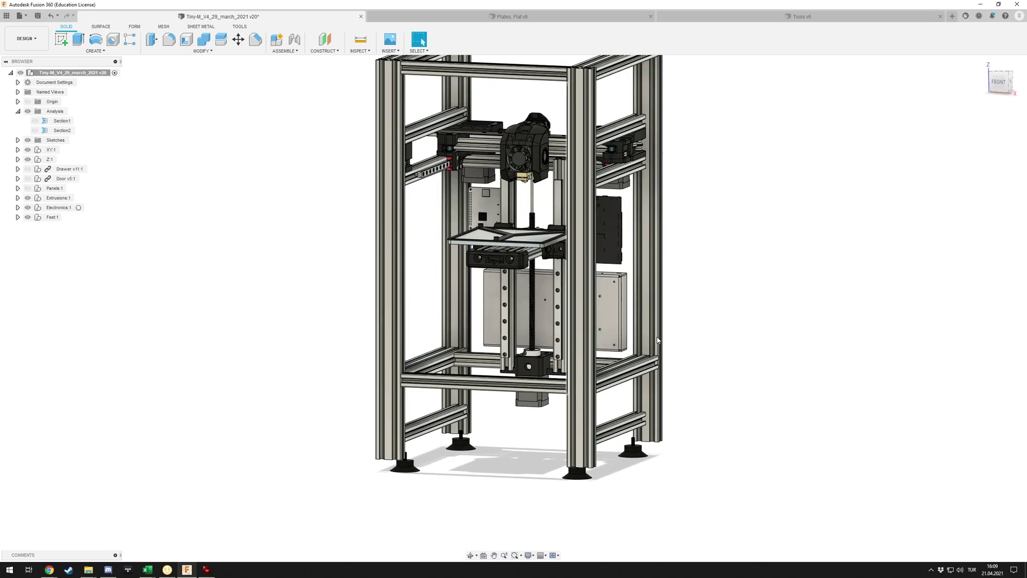
pyautogui.keyDown('shift'); pyautogui.moveTo(658, 342); pyautogui.dragTo(641, 353, button='middle'); pyautogui.keyUp('shift')
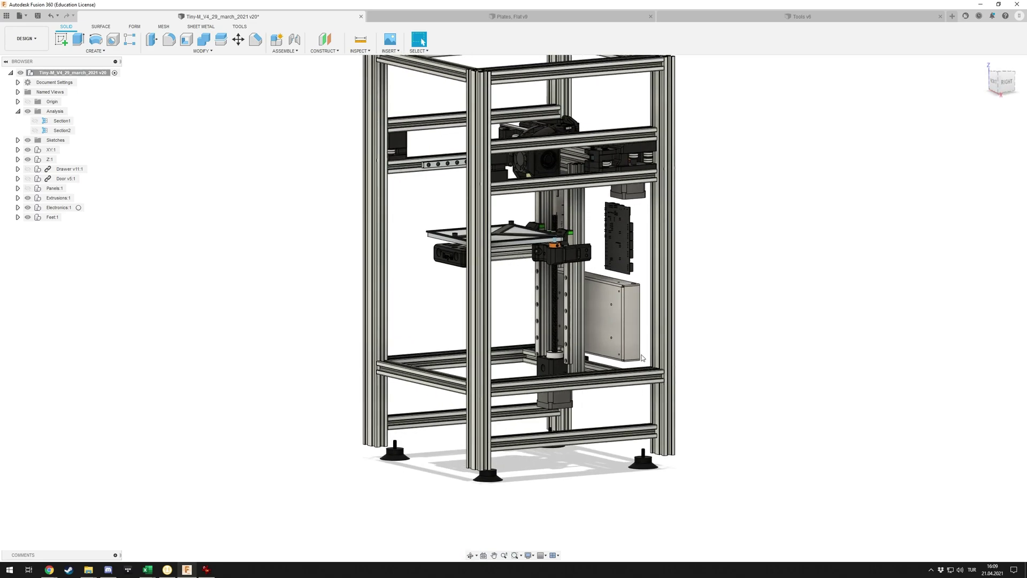
pyautogui.keyDown('shift'); pyautogui.moveTo(556, 288); pyautogui.dragTo(602, 343, button='middle'); pyautogui.keyUp('shift')
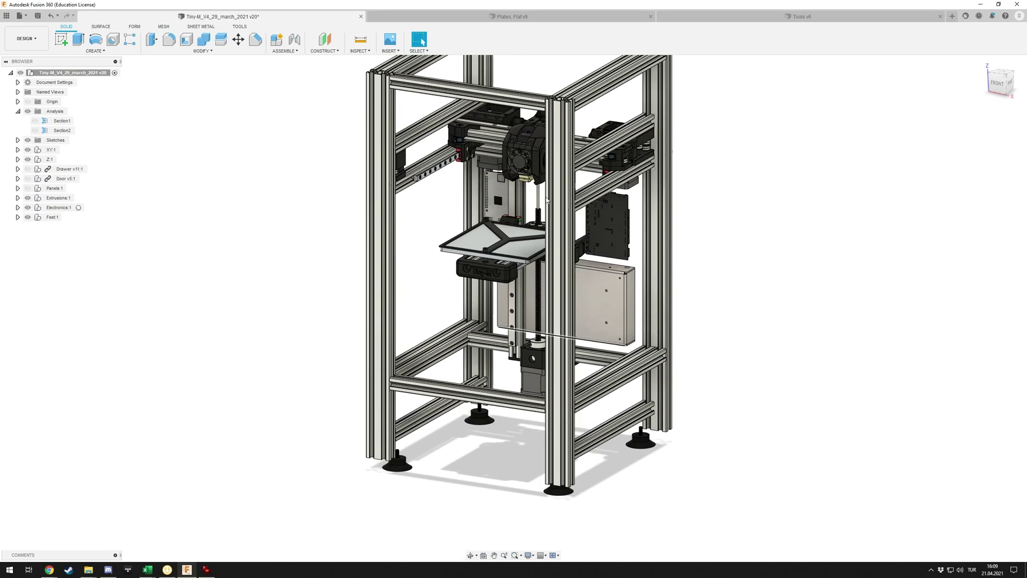
pyautogui.keyDown('shift'); pyautogui.moveTo(706, 287); pyautogui.dragTo(698, 275, button='middle'); pyautogui.keyUp('shift')
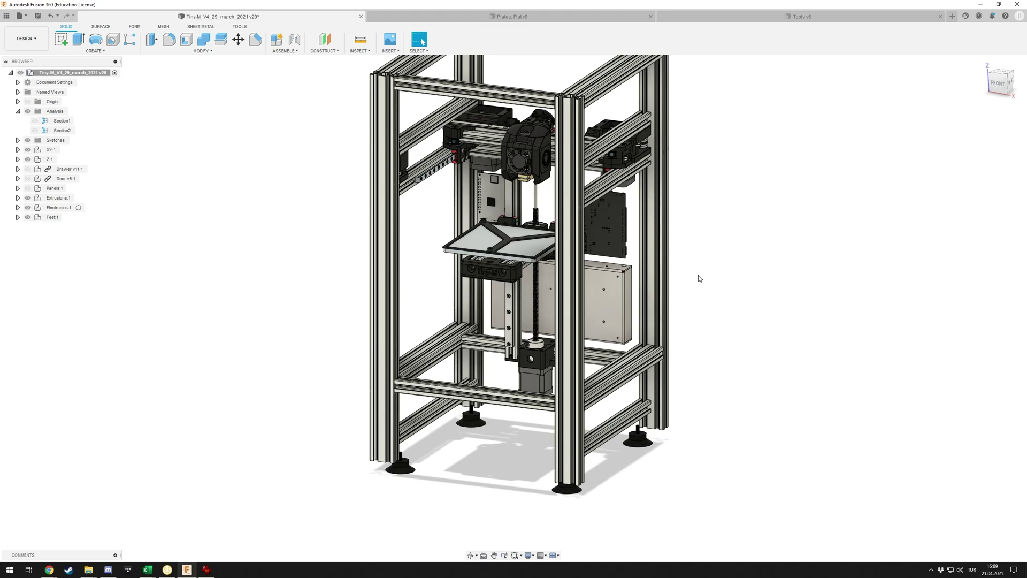
# Inspect the whole open frame all the way around, including the electronics and power supply at the rear
pyautogui.keyDown('shift'); pyautogui.moveTo(778, 275); pyautogui.dragTo(749, 263, button='middle'); pyautogui.keyUp('shift')
pyautogui.moveTo(722, 147); pyautogui.dragTo(685, 192, button='middle')
pyautogui.scroll(-1, 713, 219)
pyautogui.moveTo(502, 114)
pyautogui.keyDown('shift'); pyautogui.mouseDown(button='middle')
pyautogui.moveTo(516, 128)
pyautogui.moveTo(503, 134)
pyautogui.mouseUp(button='middle'); pyautogui.keyUp('shift')
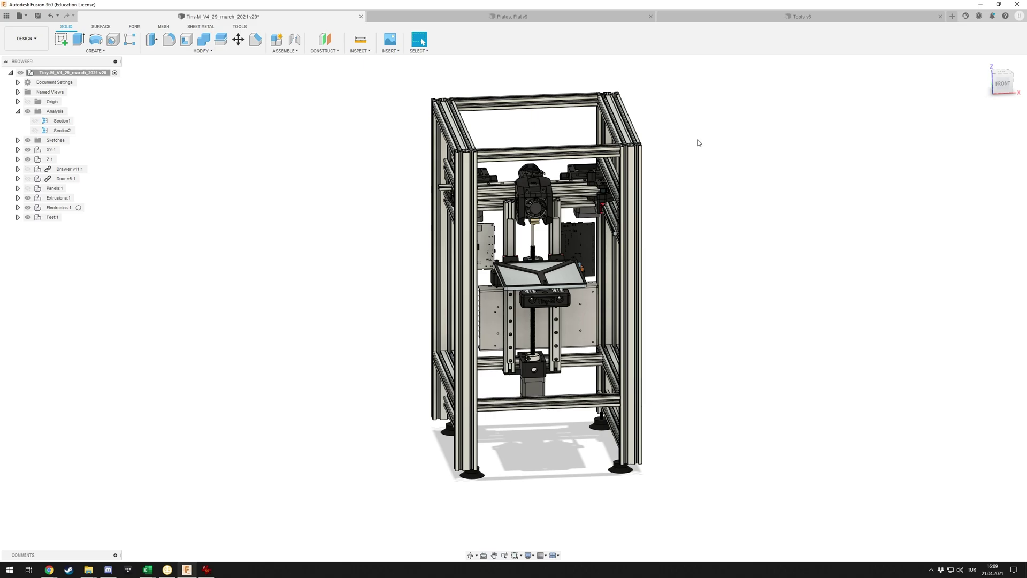
pyautogui.keyDown('shift'); pyautogui.moveTo(704, 145); pyautogui.dragTo(679, 160, button='middle'); pyautogui.keyUp('shift')
pyautogui.keyDown('shift'); pyautogui.moveTo(728, 209); pyautogui.dragTo(581, 274, button='middle'); pyautogui.keyUp('shift')
pyautogui.keyDown('shift'); pyautogui.moveTo(548, 340); pyautogui.dragTo(450, 345, button='middle'); pyautogui.keyUp('shift')
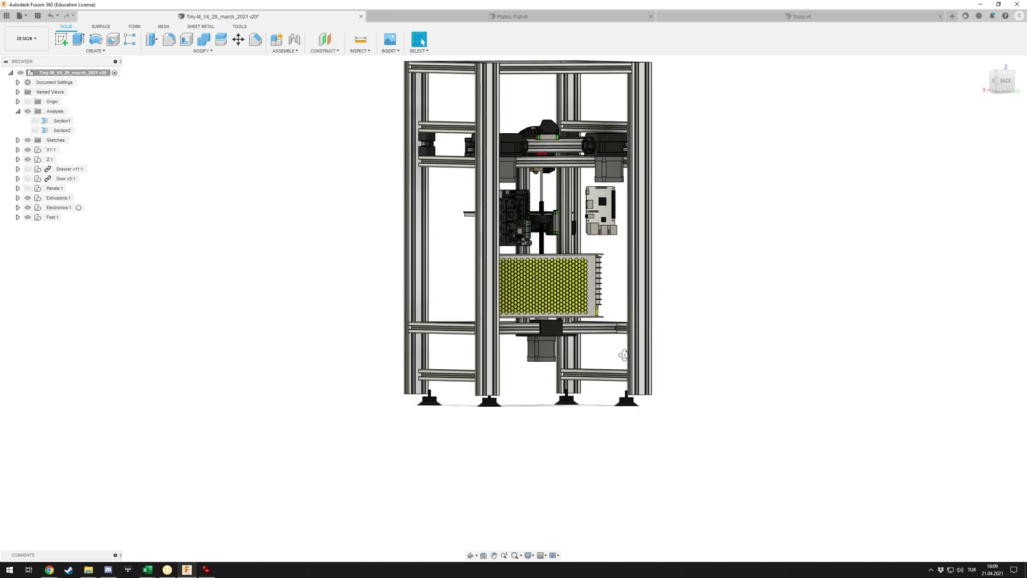
pyautogui.keyDown('shift'); pyautogui.moveTo(758, 351); pyautogui.dragTo(647, 370, button='middle'); pyautogui.keyUp('shift')
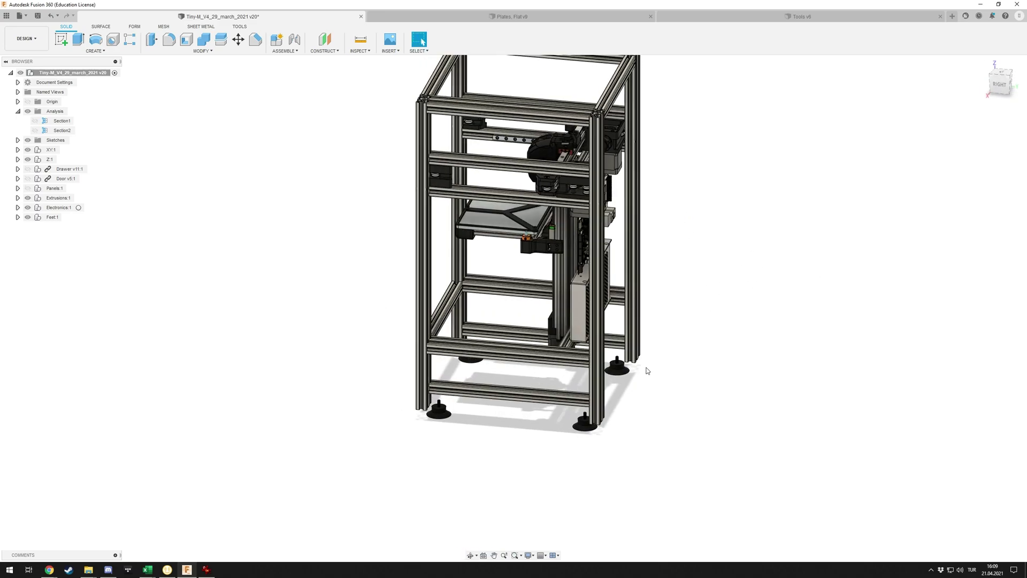
# Show the Drawer component again in the base of the frame
pyautogui.click(29, 170)
pyautogui.moveTo(182, 233); pyautogui.dragTo(181, 203, button='middle')
pyautogui.keyDown('shift'); pyautogui.moveTo(255, 225); pyautogui.dragTo(263, 212, button='middle'); pyautogui.keyUp('shift')
pyautogui.scroll(3, 527, 355)
pyautogui.scroll(2, 456, 347)
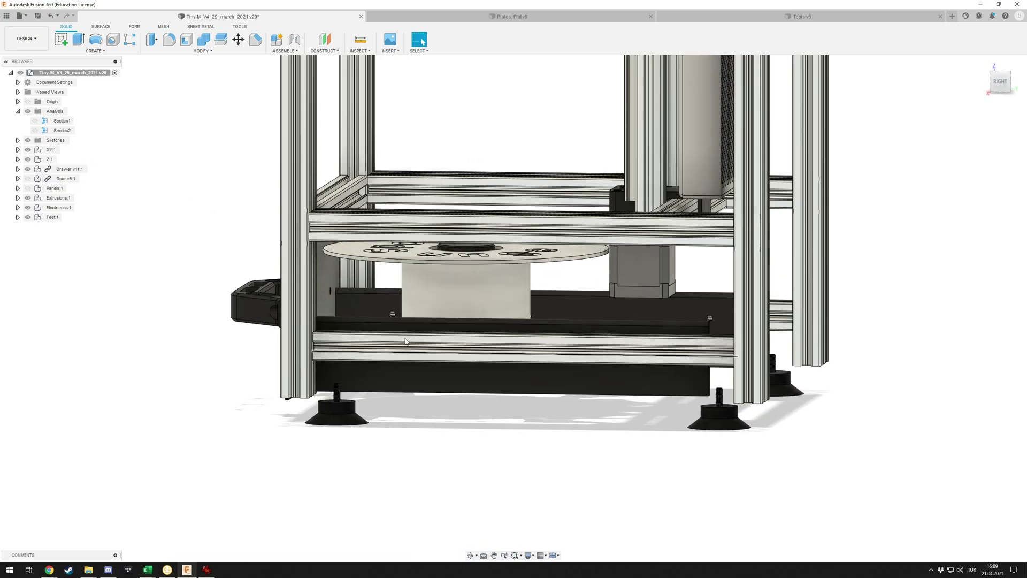
# Examine how the drawer and filament spool fit around the Z motor beneath the power supply, from the side and rear
pyautogui.keyDown('shift'); pyautogui.moveTo(470, 319); pyautogui.dragTo(504, 334, button='middle'); pyautogui.keyUp('shift')
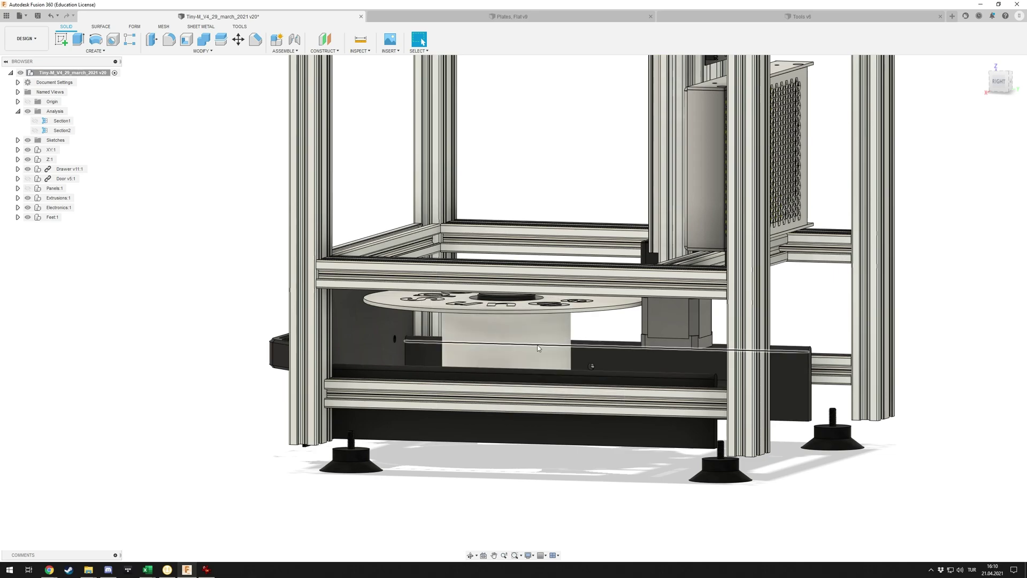
pyautogui.moveTo(906, 341); pyautogui.dragTo(833, 338, button='middle')
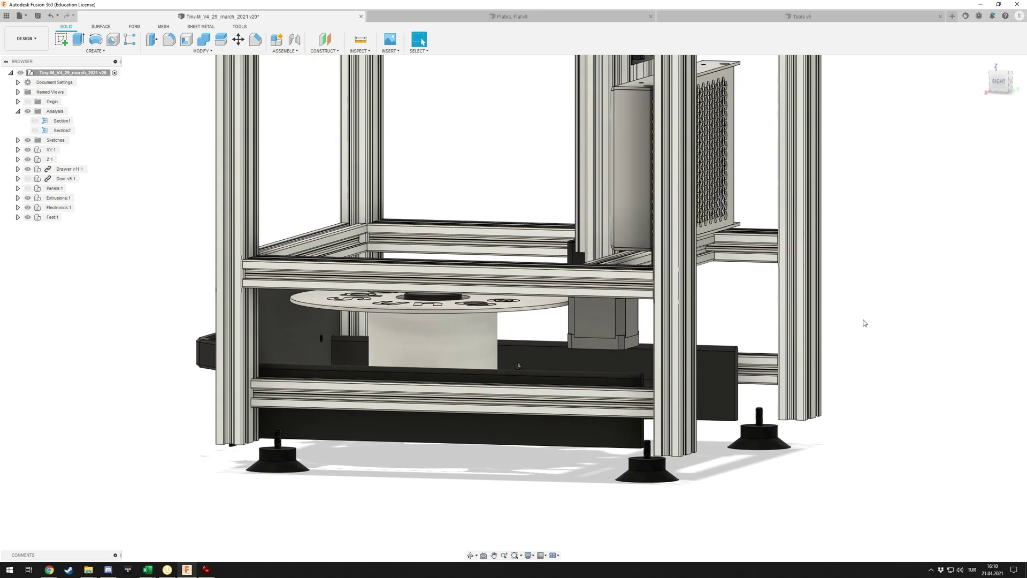
pyautogui.keyDown('shift'); pyautogui.moveTo(899, 324); pyautogui.dragTo(829, 328, button='middle'); pyautogui.keyUp('shift')
pyautogui.keyDown('shift'); pyautogui.moveTo(829, 384); pyautogui.dragTo(770, 384, button='middle'); pyautogui.keyUp('shift')
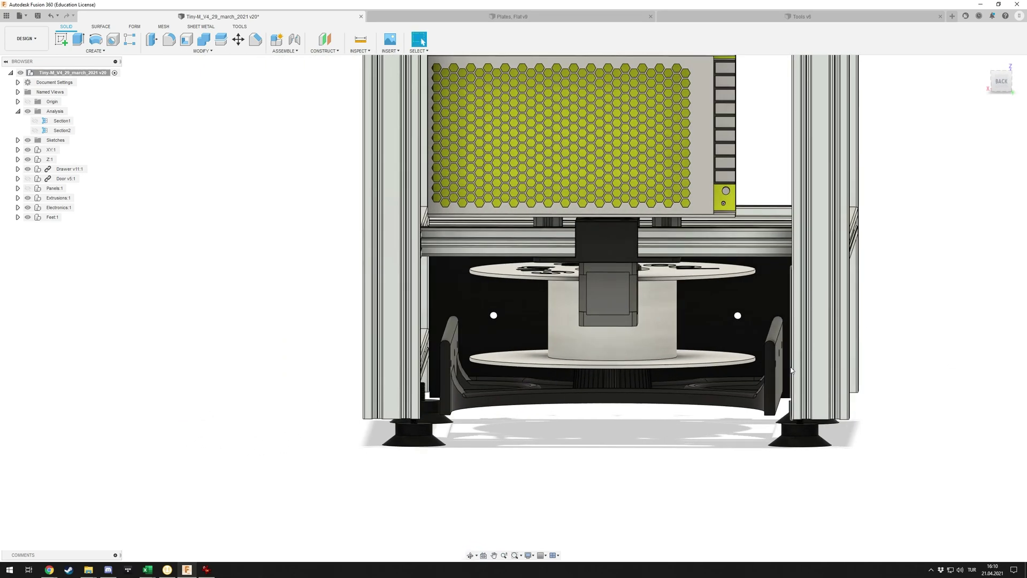
pyautogui.moveTo(480, 327); pyautogui.dragTo(551, 325, button='middle')
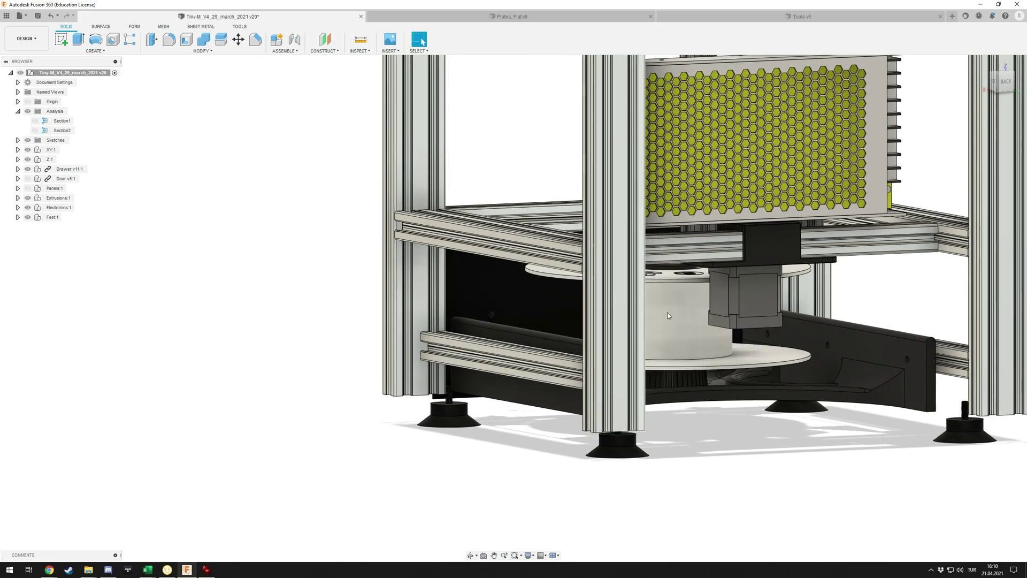
pyautogui.moveTo(621, 321); pyautogui.dragTo(350, 379, button='middle')
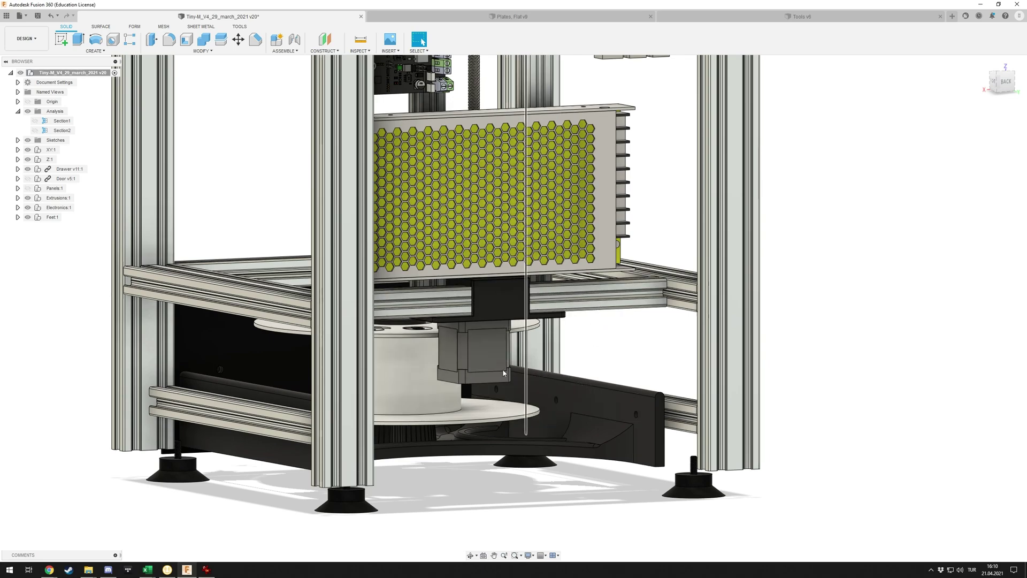
pyautogui.scroll(-3, 720, 243)
pyautogui.keyDown('shift'); pyautogui.moveTo(719, 242); pyautogui.dragTo(709, 273, button='middle'); pyautogui.keyUp('shift')
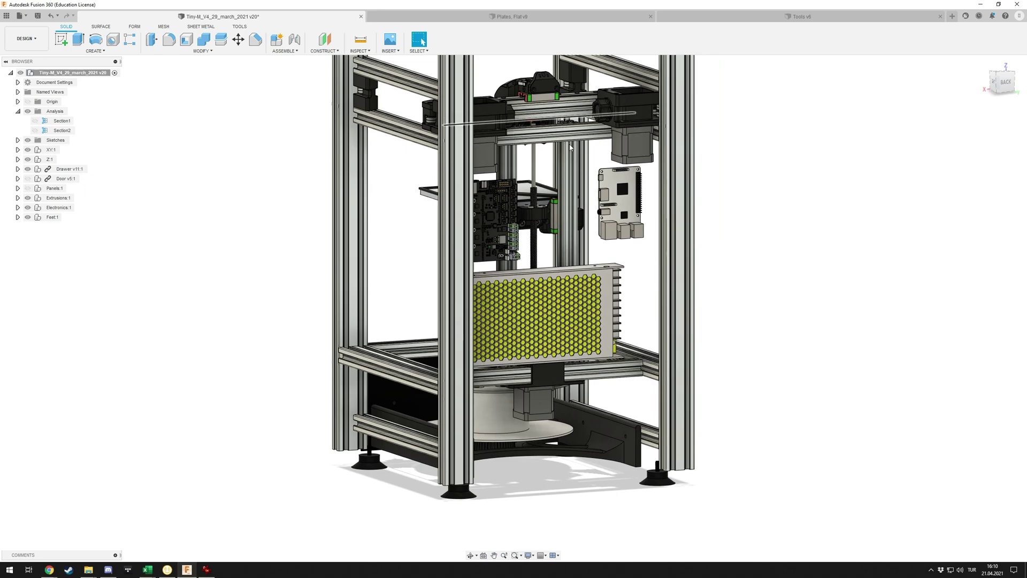
pyautogui.scroll(-3, 271, 250)
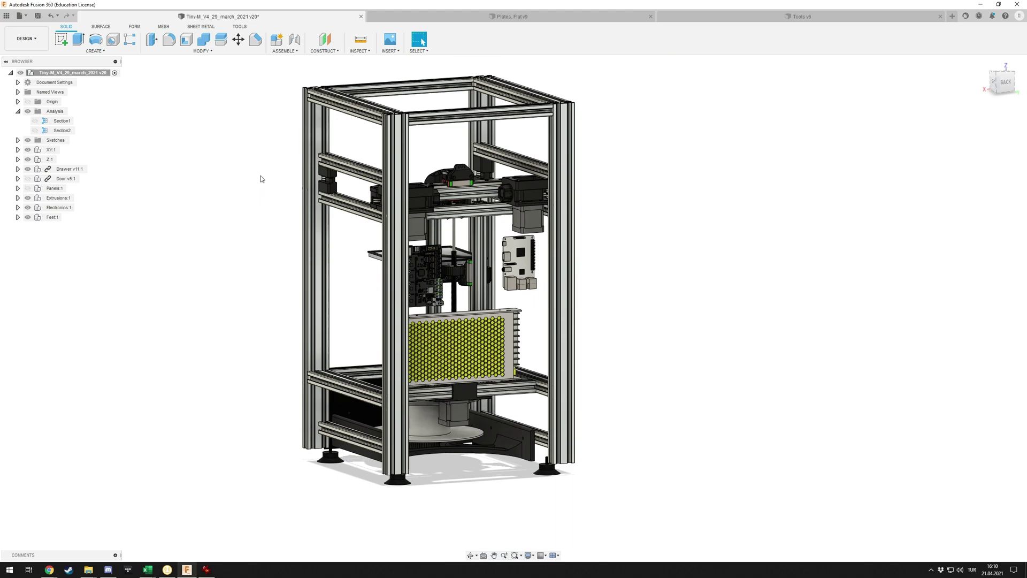
# Examine the upper frame, print bed and motion system of the open printer from the front and the side corners
pyautogui.keyDown('shift'); pyautogui.moveTo(260, 176); pyautogui.dragTo(279, 193, button='middle'); pyautogui.keyUp('shift')
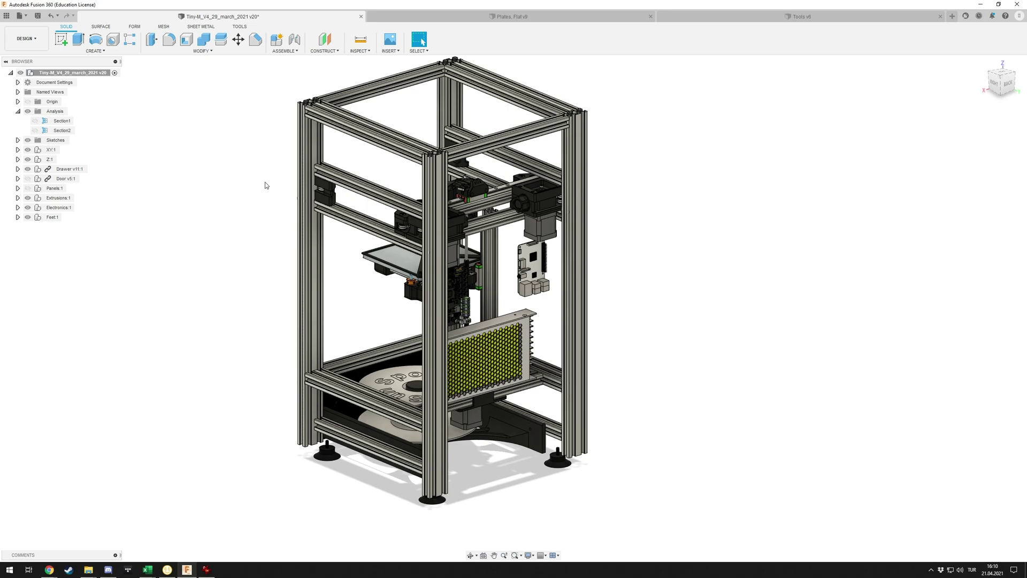
pyautogui.keyDown('shift'); pyautogui.moveTo(358, 167); pyautogui.dragTo(459, 179, button='middle'); pyautogui.keyUp('shift')
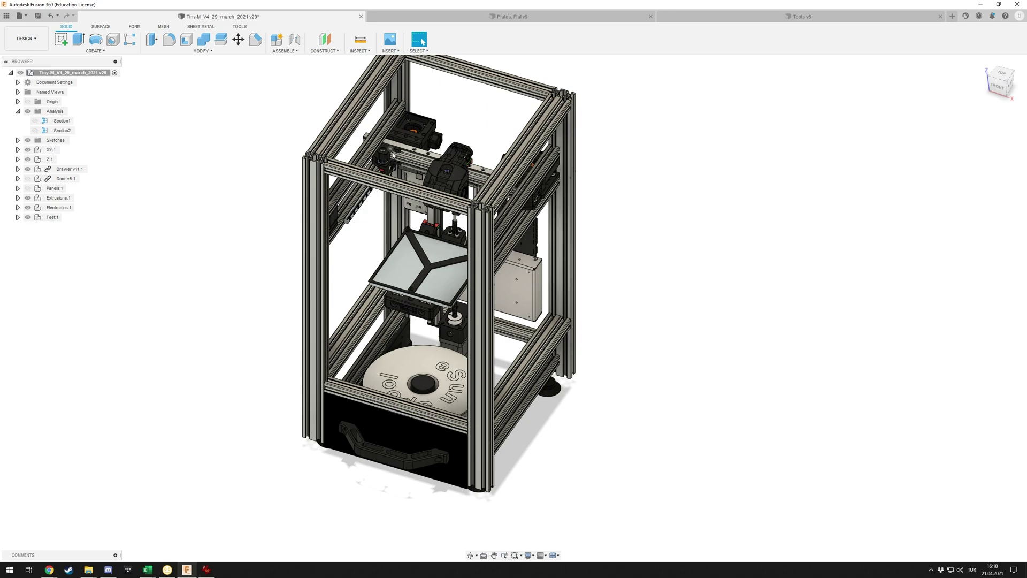
pyautogui.moveTo(805, 178); pyautogui.dragTo(809, 183, button='middle')
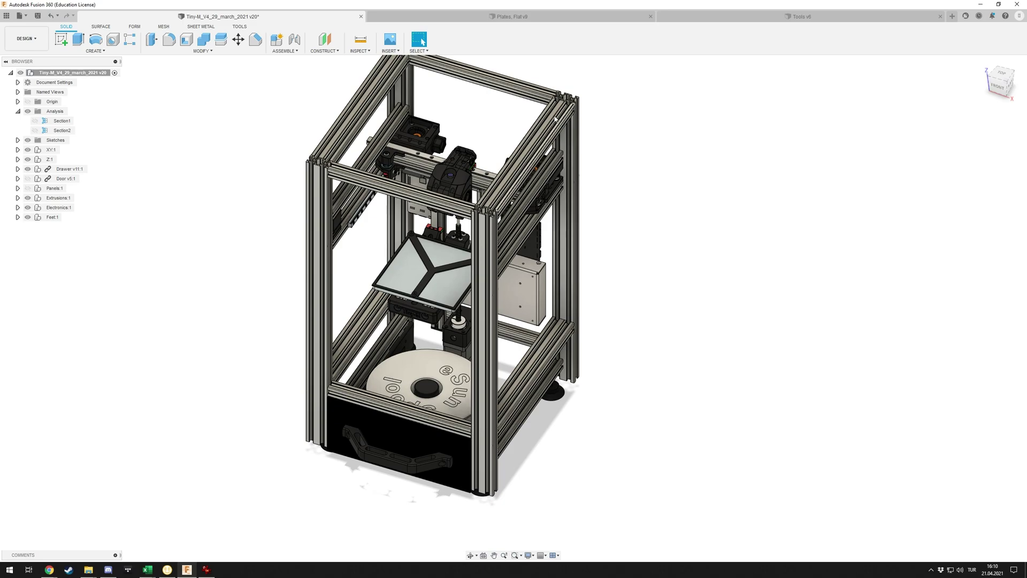
pyautogui.scroll(5, 460, 161)
pyautogui.keyDown('shift'); pyautogui.moveTo(517, 167); pyautogui.dragTo(476, 157, button='middle'); pyautogui.keyUp('shift')
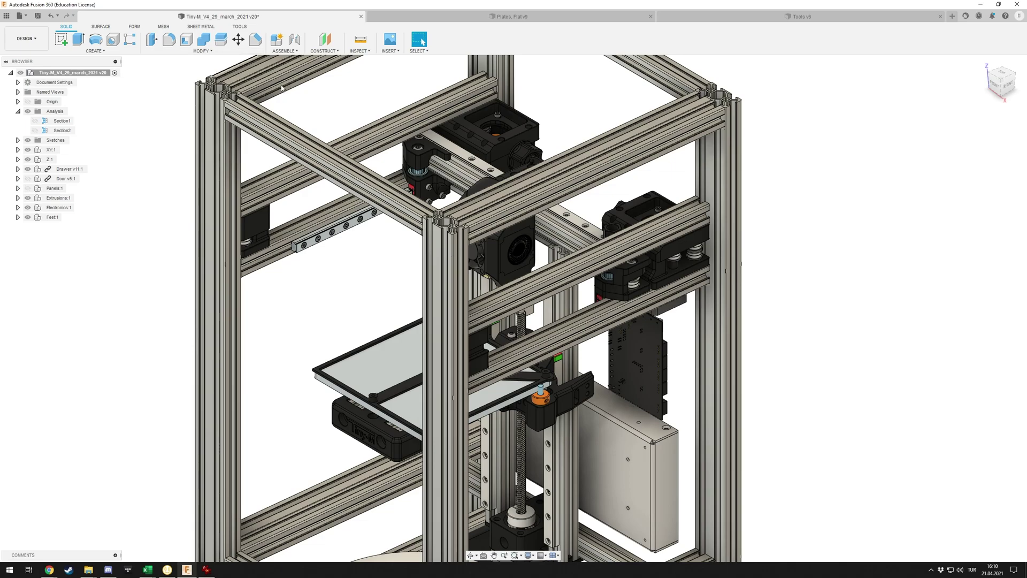
pyautogui.keyDown('shift'); pyautogui.moveTo(240, 70); pyautogui.dragTo(326, 91, button='middle'); pyautogui.keyUp('shift')
pyautogui.moveTo(475, 158); pyautogui.dragTo(429, 216, button='middle')
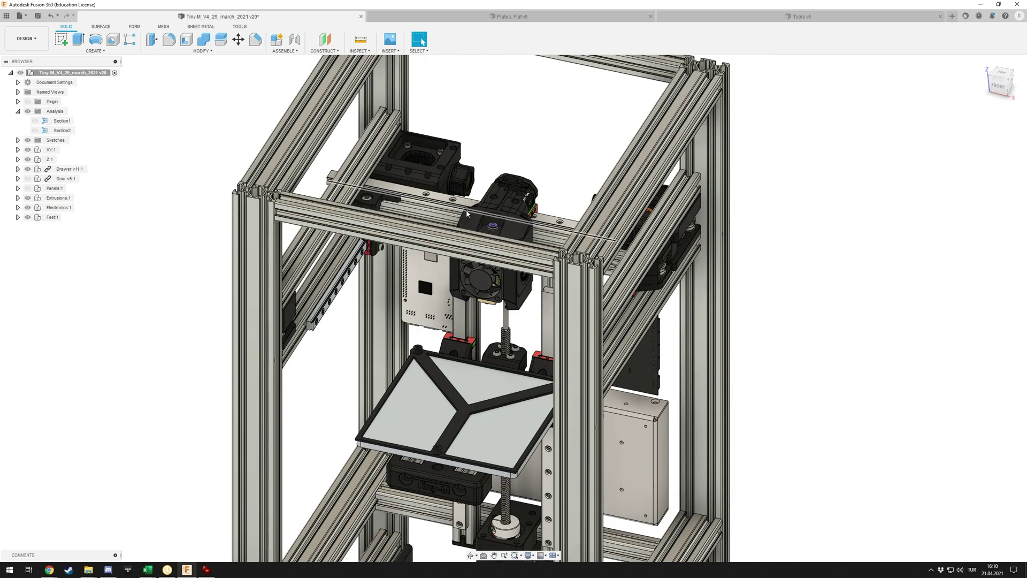
pyautogui.keyDown('shift'); pyautogui.moveTo(846, 245); pyautogui.dragTo(922, 351, button='middle'); pyautogui.keyUp('shift')
pyautogui.moveTo(806, 263); pyautogui.dragTo(825, 310, button='middle')
pyautogui.keyDown('shift'); pyautogui.moveTo(826, 310); pyautogui.dragTo(760, 297, button='middle'); pyautogui.keyUp('shift')
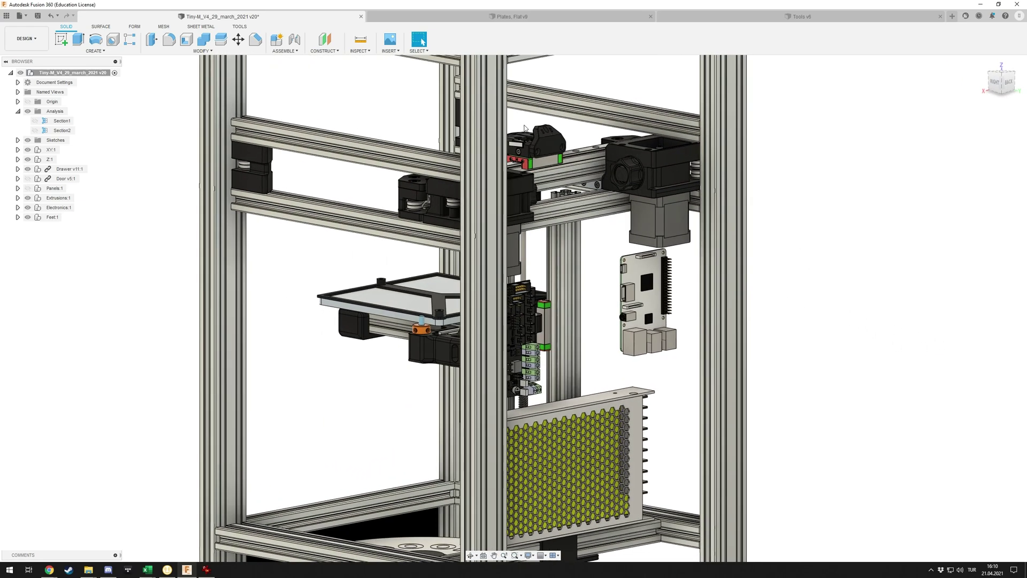
# Inspect the rear of the open frame, covering the XY motors, control boards, power supply and the Z motor above the spool
pyautogui.scroll(-5, 802, 275)
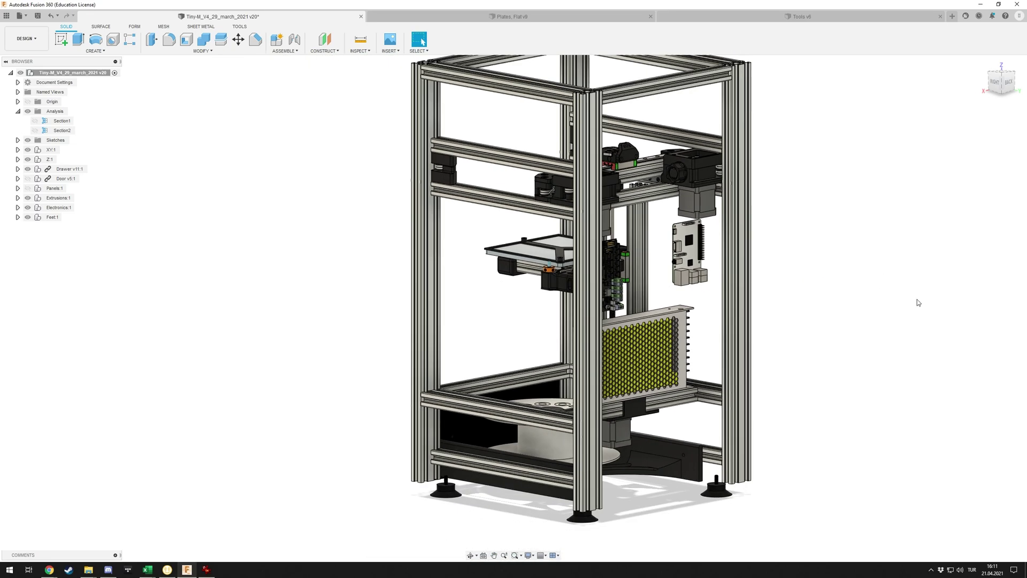
pyautogui.moveTo(917, 299)
pyautogui.keyDown('shift'); pyautogui.mouseDown(button='middle')
pyautogui.moveTo(891, 294)
pyautogui.moveTo(900, 299)
pyautogui.mouseUp(button='middle'); pyautogui.keyUp('shift')
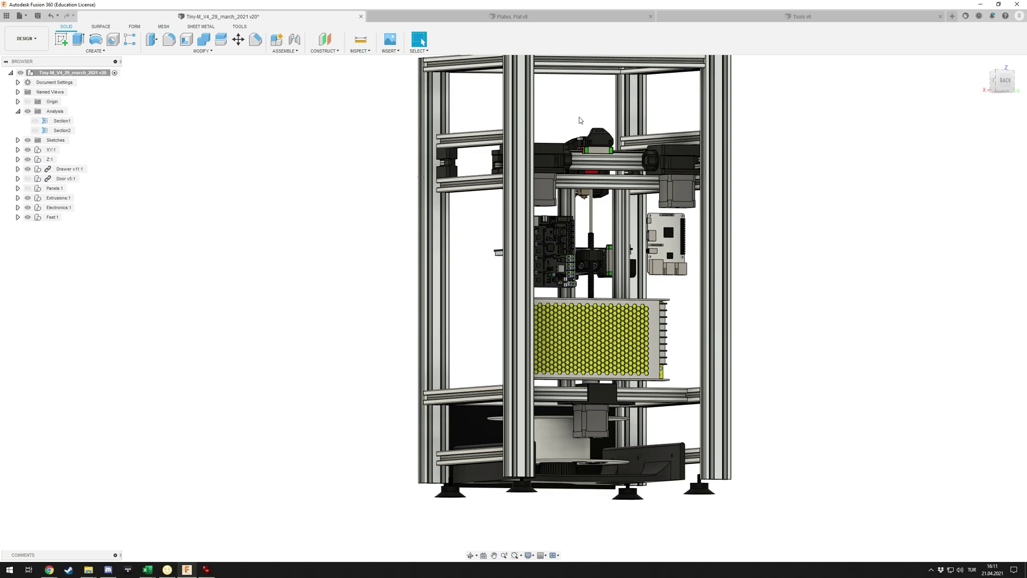
pyautogui.keyDown('shift'); pyautogui.moveTo(620, 128); pyautogui.dragTo(778, 175, button='middle'); pyautogui.keyUp('shift')
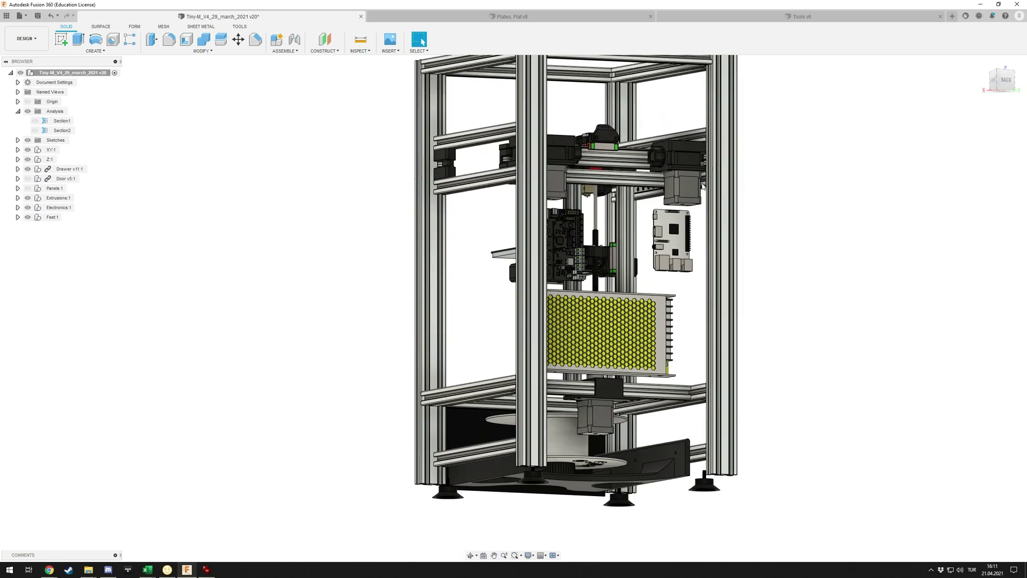
pyautogui.keyDown('shift'); pyautogui.moveTo(644, 80); pyautogui.dragTo(657, 107, button='middle'); pyautogui.keyUp('shift')
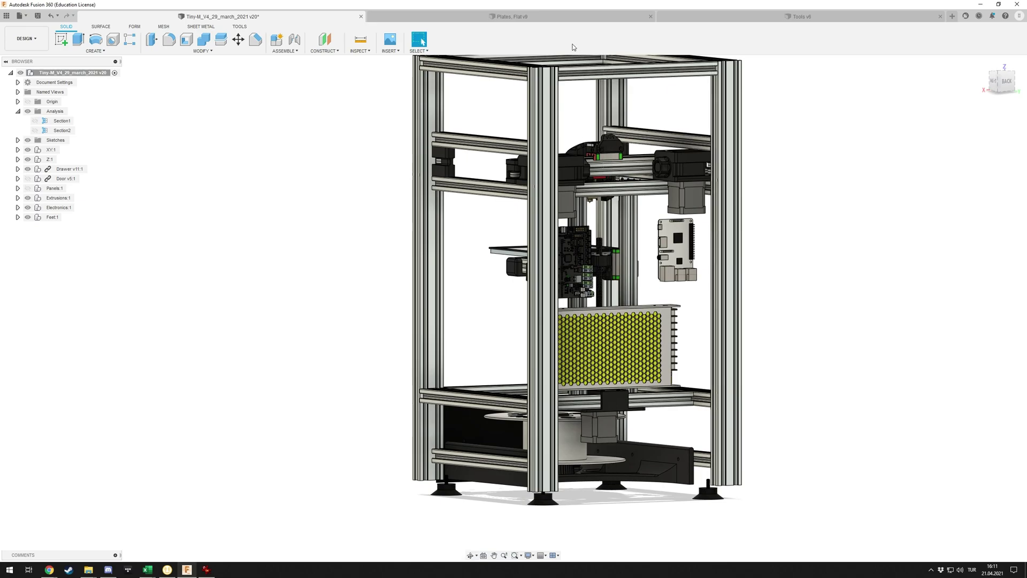
pyautogui.keyDown('shift'); pyautogui.moveTo(591, 114); pyautogui.dragTo(725, 198, button='middle'); pyautogui.keyUp('shift')
pyautogui.scroll(-3, 724, 198)
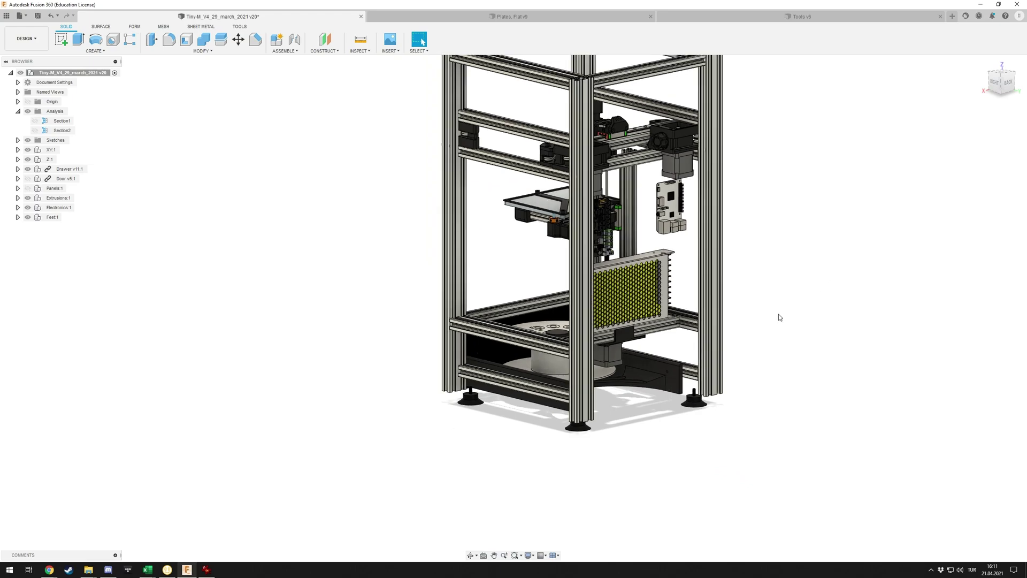
pyautogui.keyDown('shift'); pyautogui.moveTo(781, 378); pyautogui.dragTo(785, 368, button='middle'); pyautogui.keyUp('shift')
pyautogui.moveTo(730, 156); pyautogui.dragTo(738, 211, button='middle')
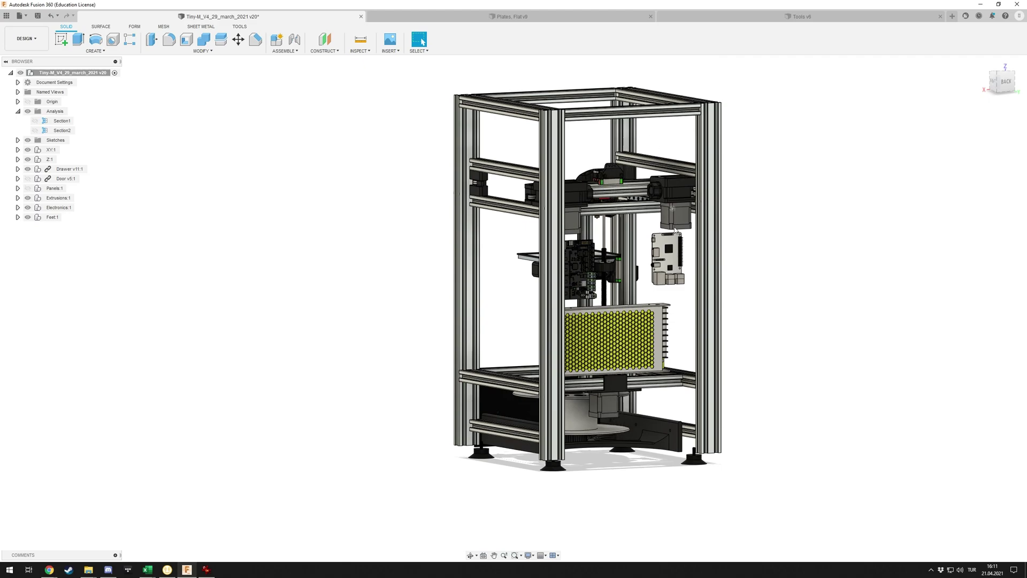
pyautogui.keyDown('shift'); pyautogui.moveTo(761, 331); pyautogui.dragTo(743, 321, button='middle'); pyautogui.keyUp('shift')
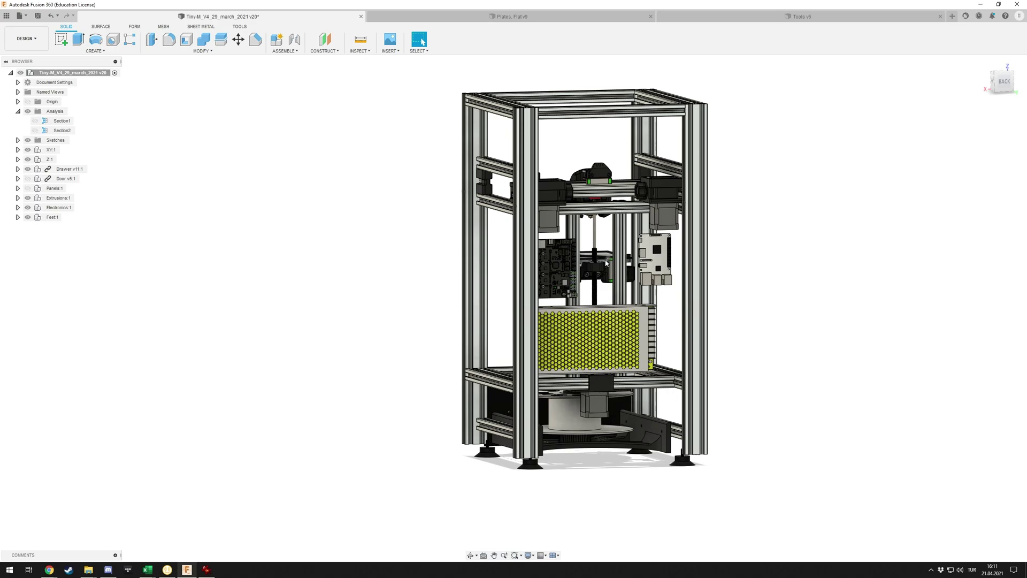
pyautogui.scroll(1, 653, 262)
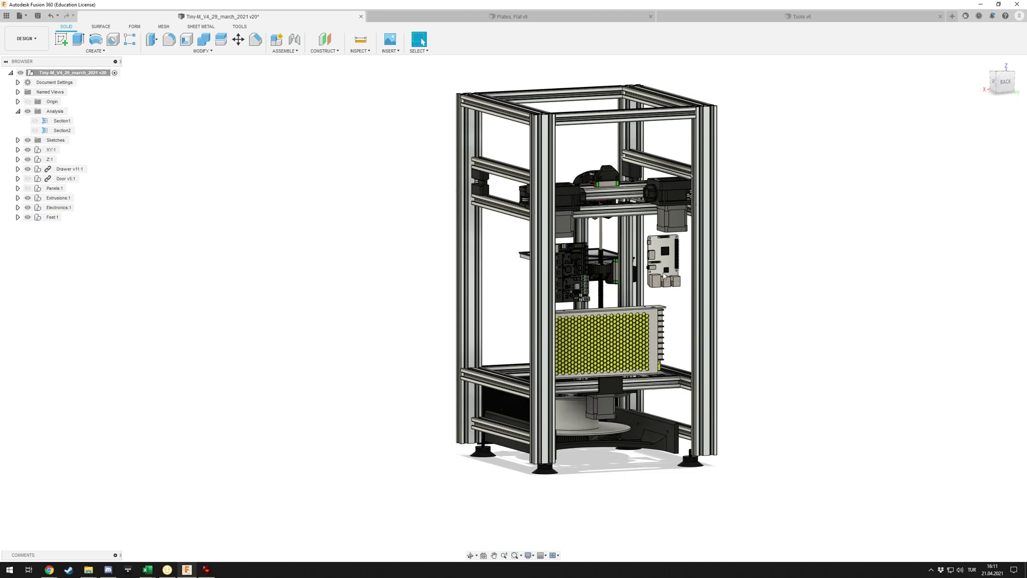
pyautogui.keyDown('shift'); pyautogui.moveTo(575, 352); pyautogui.dragTo(376, 335, button='middle'); pyautogui.keyUp('shift')
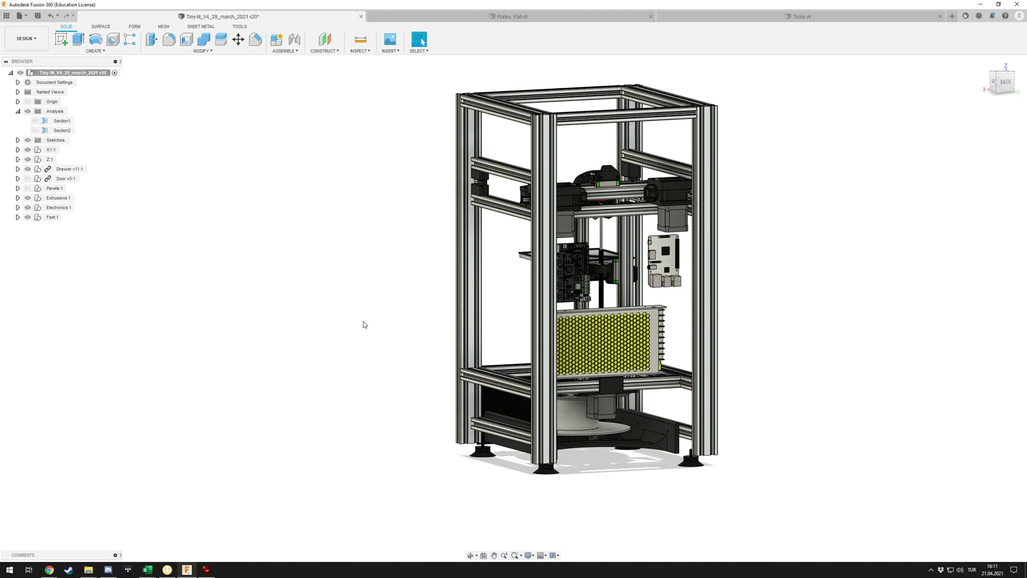
# Show the Door component again and check its fit on the frame from the front corner and the side
pyautogui.keyDown('shift'); pyautogui.moveTo(390, 248); pyautogui.dragTo(412, 249, button='middle'); pyautogui.keyUp('shift')
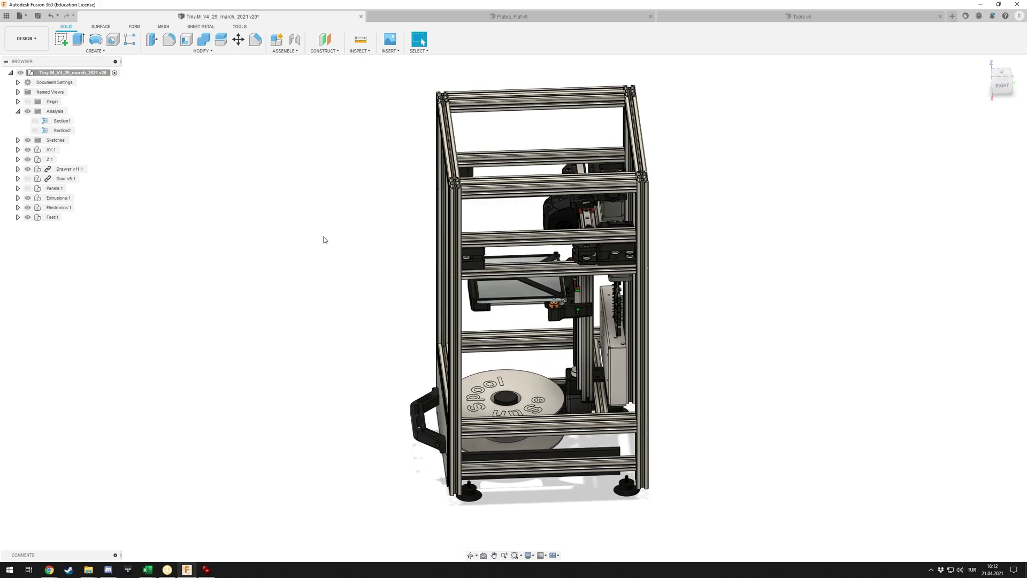
pyautogui.keyDown('shift'); pyautogui.moveTo(232, 207); pyautogui.dragTo(204, 192, button='middle'); pyautogui.keyUp('shift')
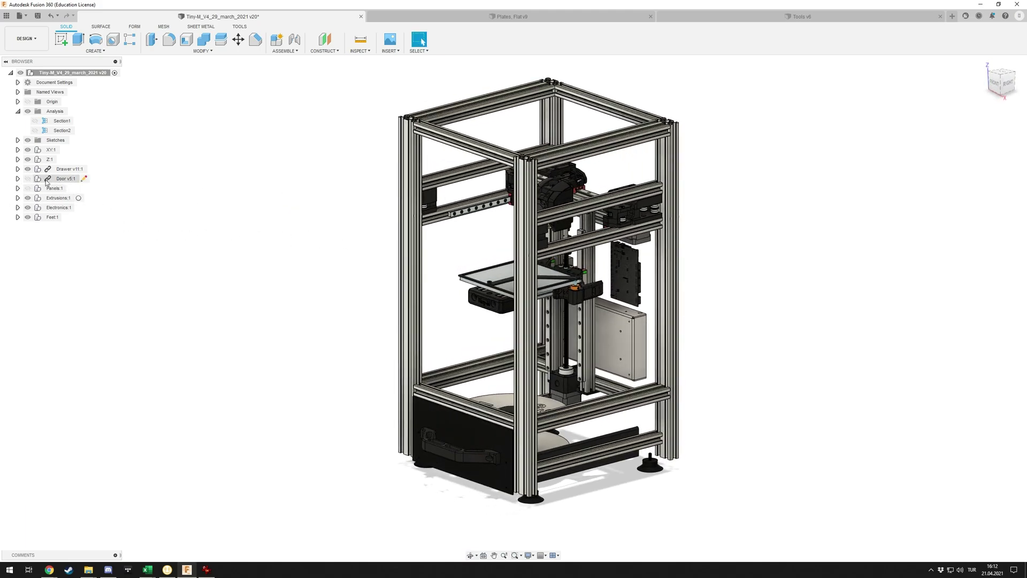
pyautogui.click(28, 179)
pyautogui.click(31, 179)
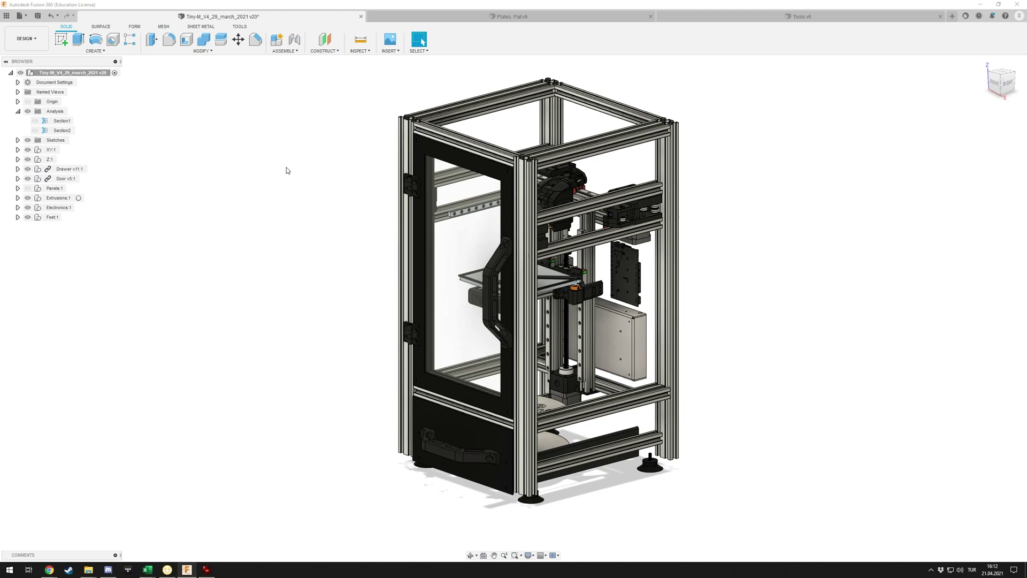
pyautogui.keyDown('shift'); pyautogui.moveTo(286, 170); pyautogui.dragTo(418, 216, button='middle'); pyautogui.keyUp('shift')
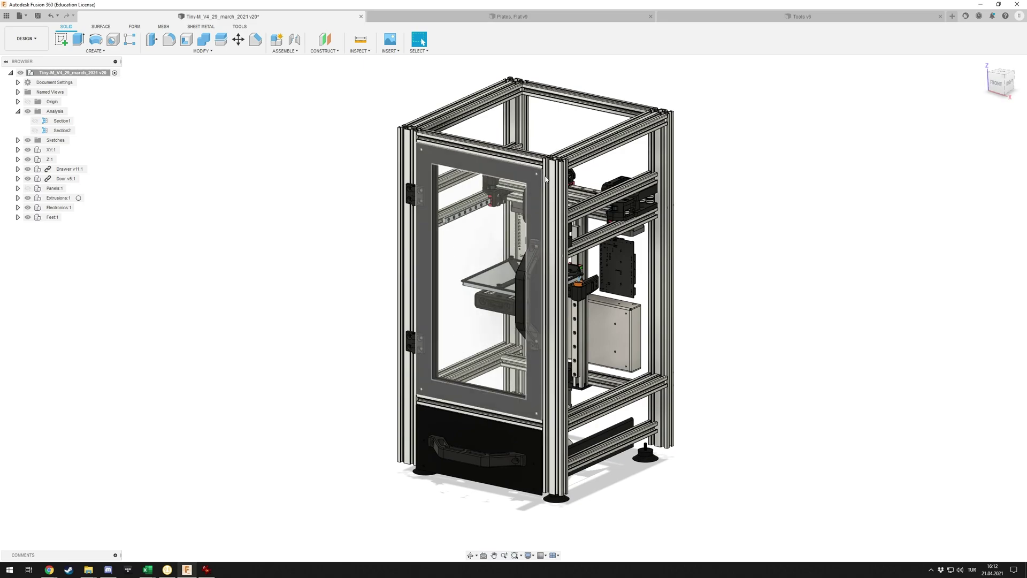
pyautogui.moveTo(615, 214)
pyautogui.keyDown('shift'); pyautogui.mouseDown(button='middle')
pyautogui.moveTo(520, 196)
pyautogui.moveTo(615, 217)
pyautogui.mouseUp(button='middle'); pyautogui.keyUp('shift')
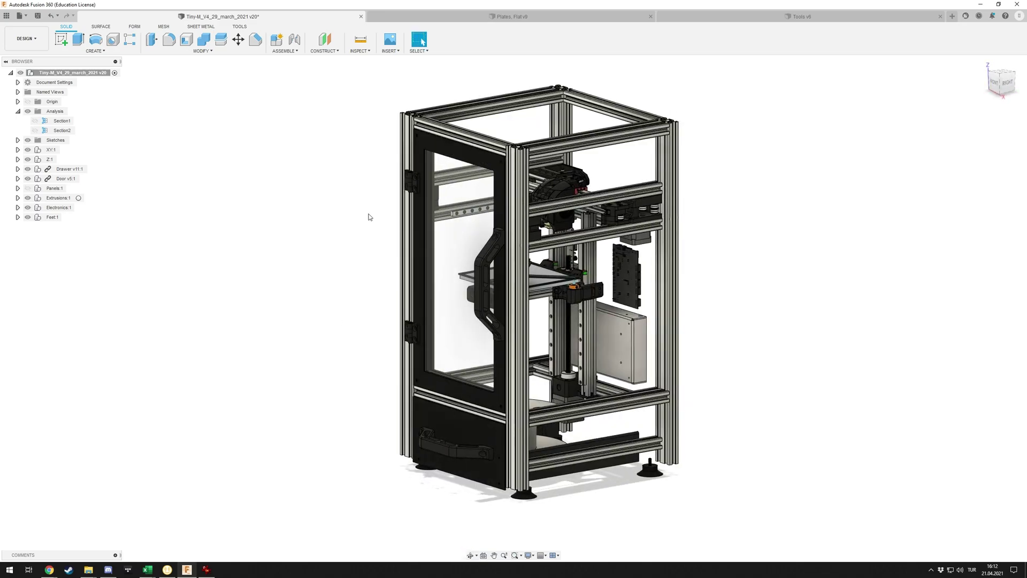
pyautogui.keyDown('shift'); pyautogui.moveTo(369, 217); pyautogui.dragTo(399, 201, button='middle'); pyautogui.keyUp('shift')
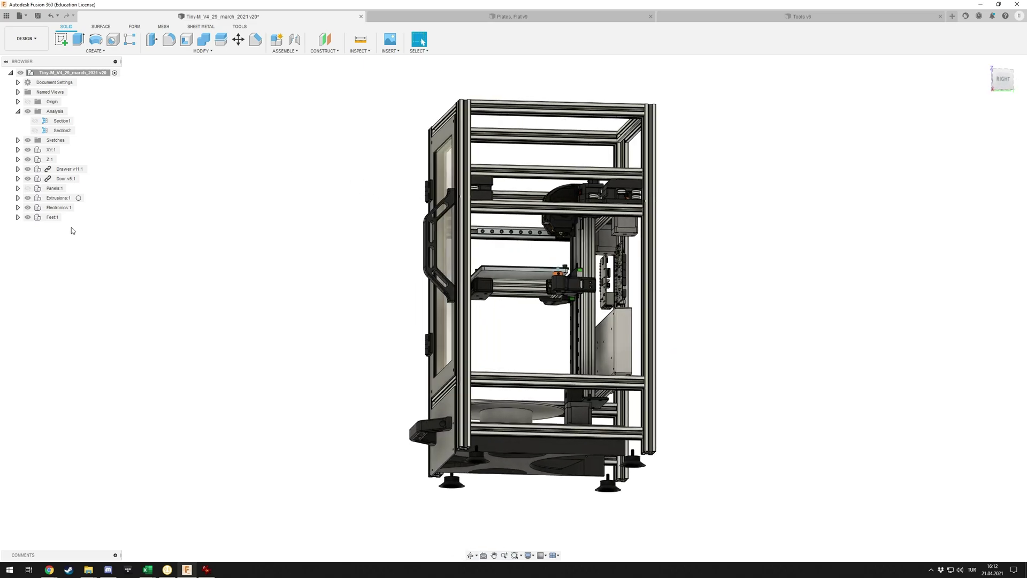
# Show the Panels component again and view the fully enclosed printer from the front
pyautogui.click(28, 188)
pyautogui.keyDown('shift'); pyautogui.moveTo(240, 187); pyautogui.dragTo(462, 127, button='middle'); pyautogui.keyUp('shift')
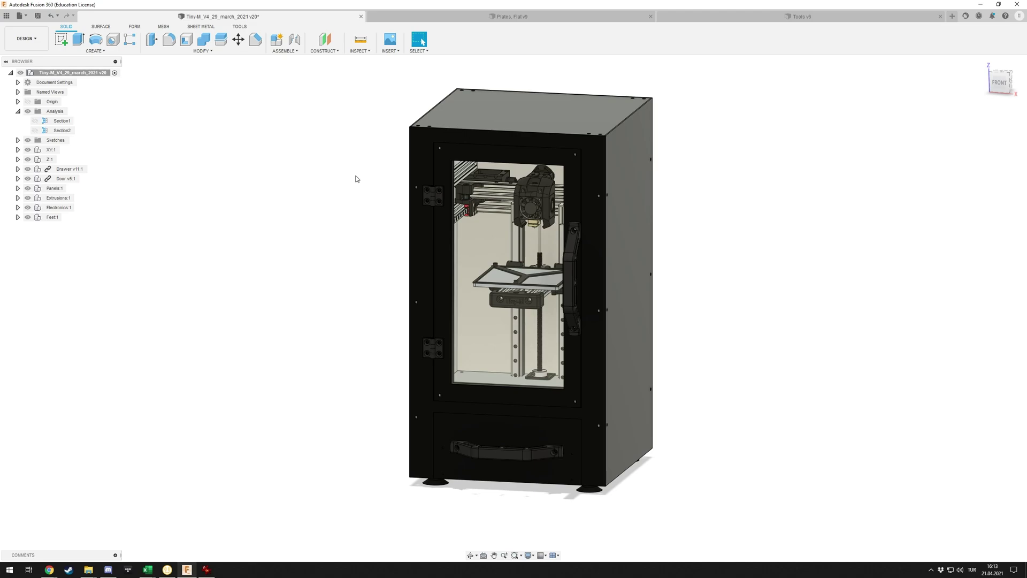
pyautogui.keyDown('shift'); pyautogui.middleClick(302, 178); pyautogui.keyUp('shift')
# Turn on the Section1 analysis to cut away the front of the enclosed printer and face the cut
pyautogui.click(34, 130)
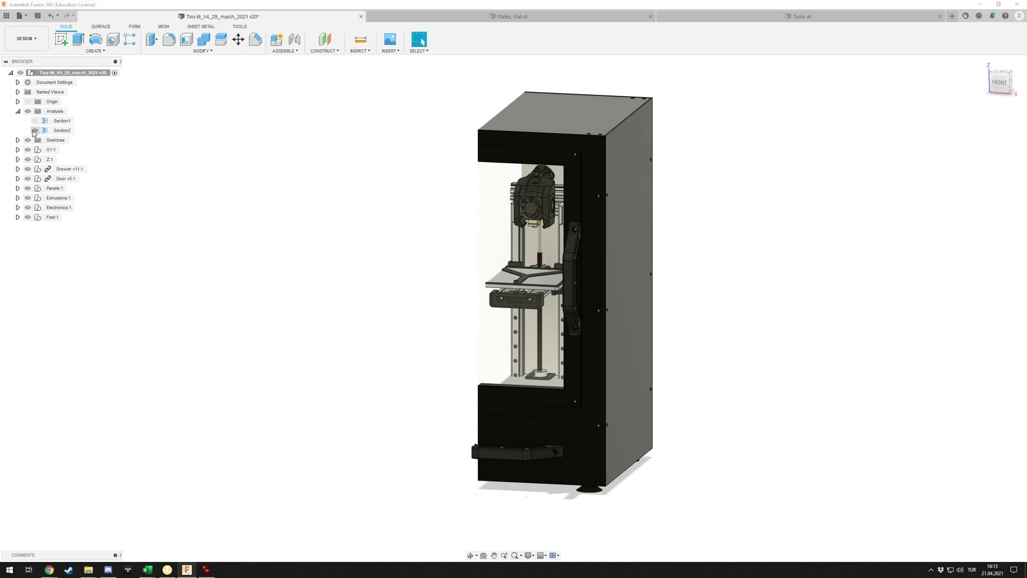
pyautogui.click(35, 120)
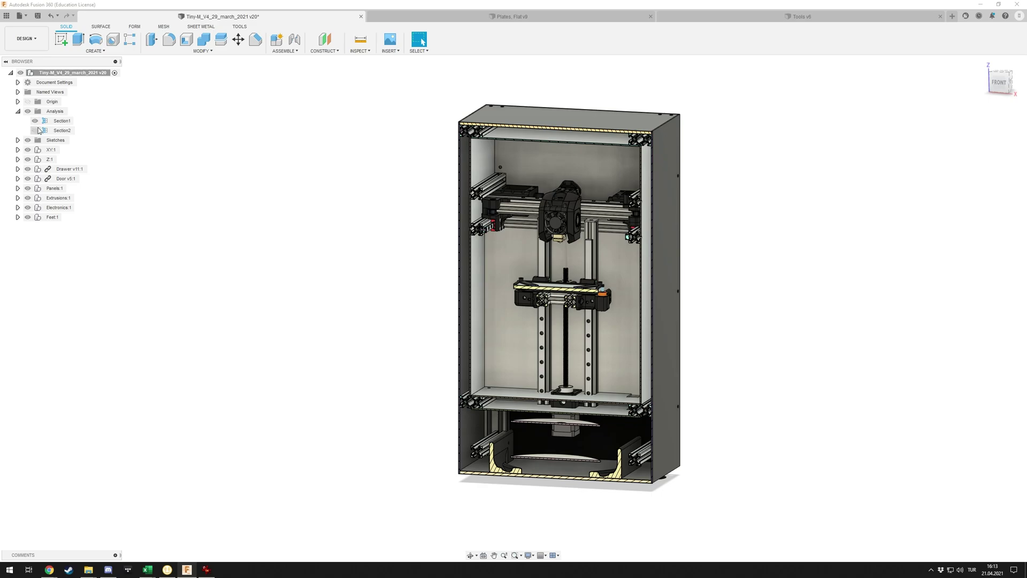
pyautogui.scroll(3, 473, 115)
pyautogui.keyDown('shift'); pyautogui.moveTo(768, 172); pyautogui.dragTo(715, 151, button='middle'); pyautogui.keyUp('shift')
pyautogui.moveTo(574, 288); pyautogui.dragTo(566, 231, button='middle')
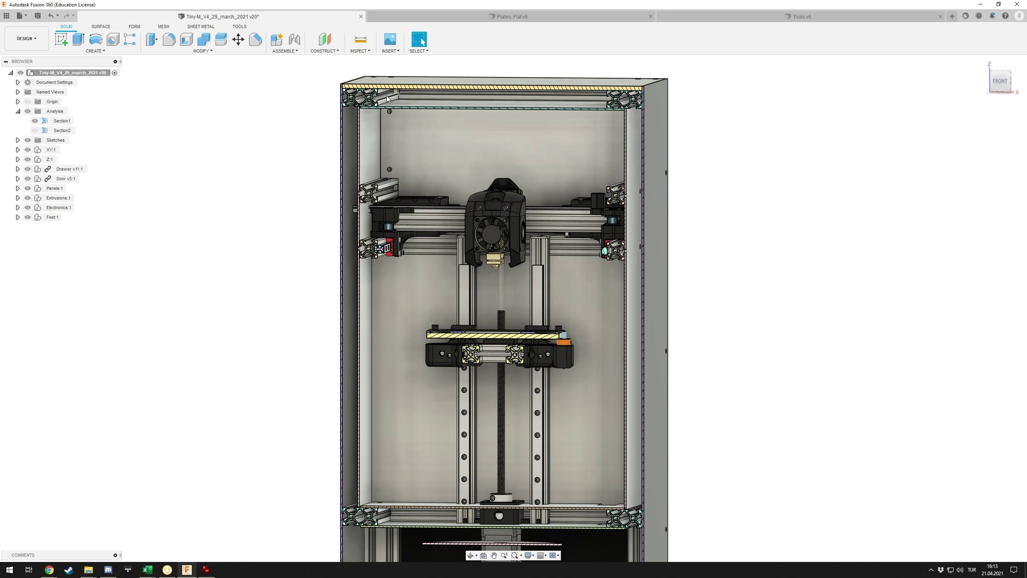
# Examine the sectioned frame corners, the gap between inner and outer panels, and the chamber layout from top to base
pyautogui.scroll(5, 394, 101)
pyautogui.keyDown('shift'); pyautogui.moveTo(393, 102); pyautogui.dragTo(413, 109, button='middle'); pyautogui.keyUp('shift')
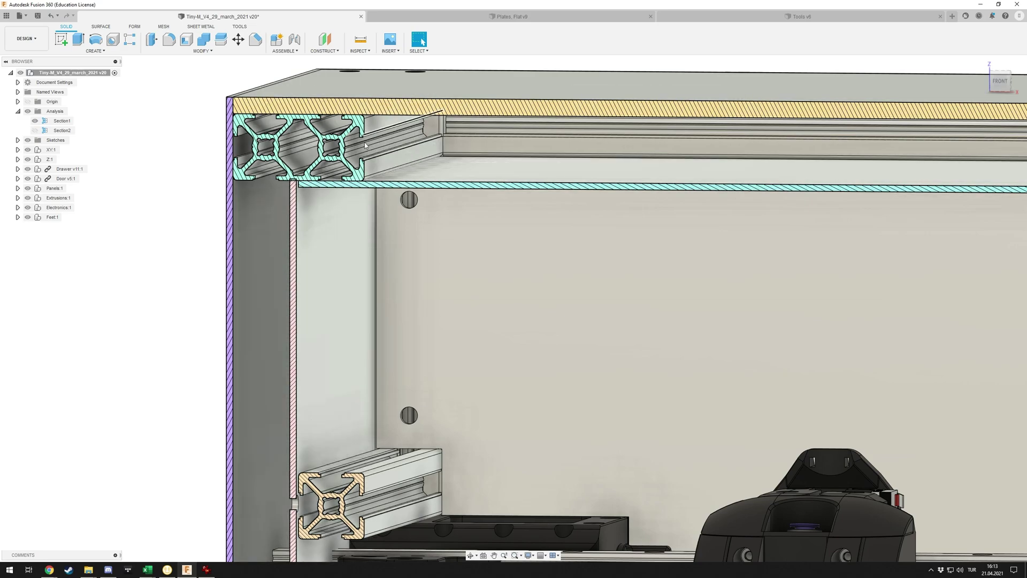
pyautogui.scroll(-3, 372, 178)
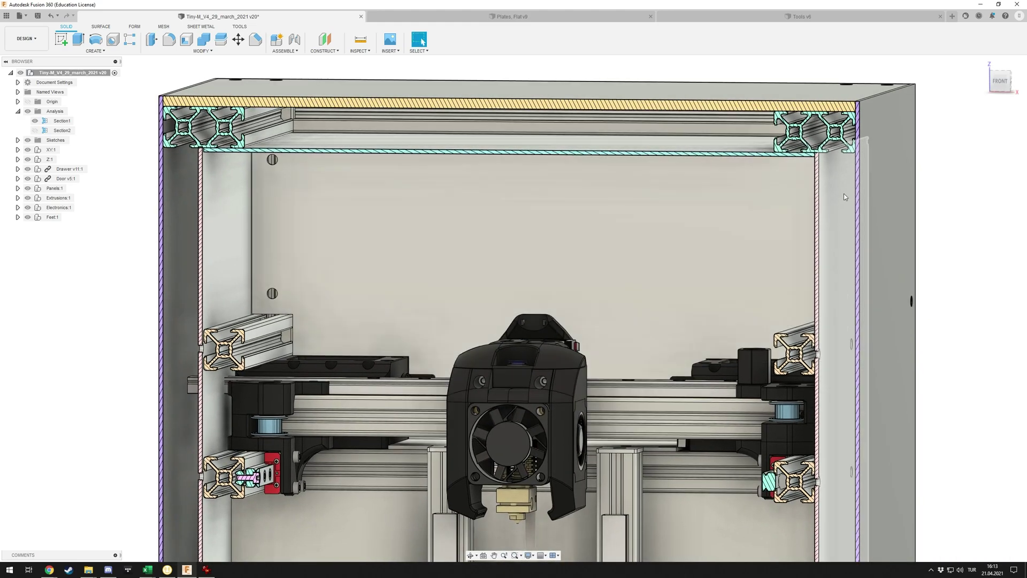
pyautogui.keyDown('shift'); pyautogui.moveTo(843, 194); pyautogui.dragTo(854, 193, button='middle'); pyautogui.keyUp('shift')
pyautogui.moveTo(205, 161); pyautogui.dragTo(326, 163, button='middle')
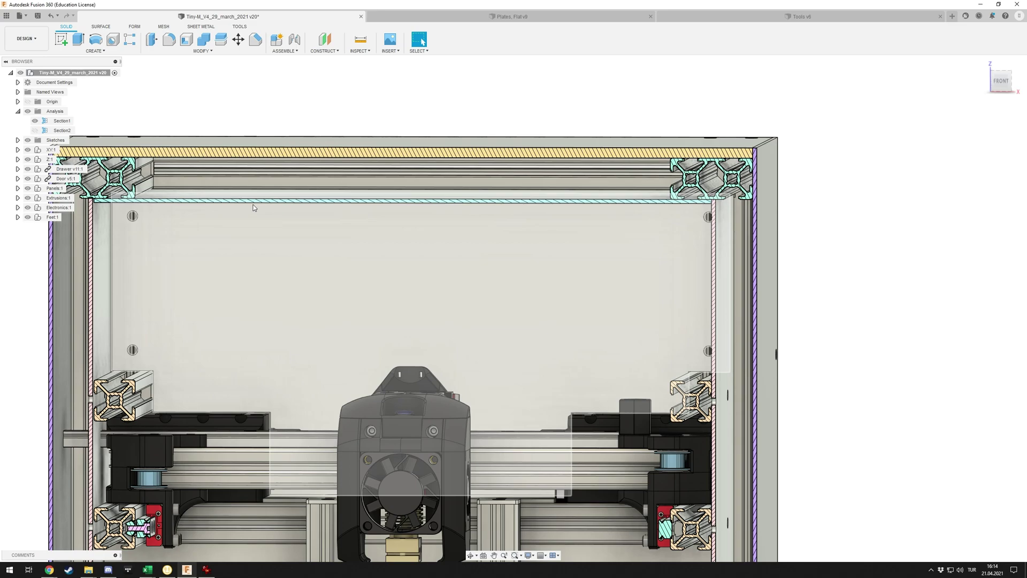
pyautogui.scroll(-3, 159, 330)
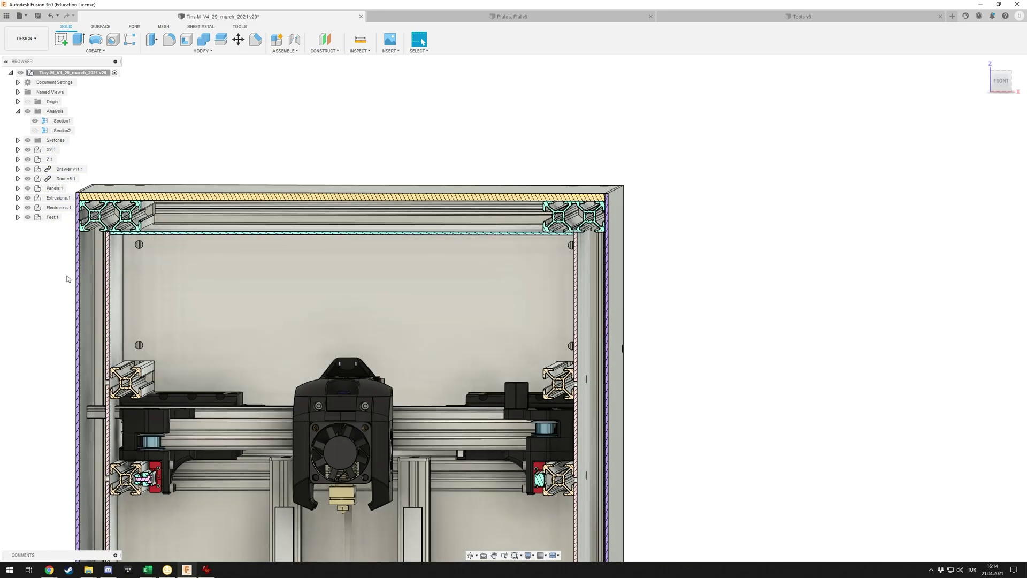
pyautogui.moveTo(672, 253); pyautogui.dragTo(716, 177, button='middle')
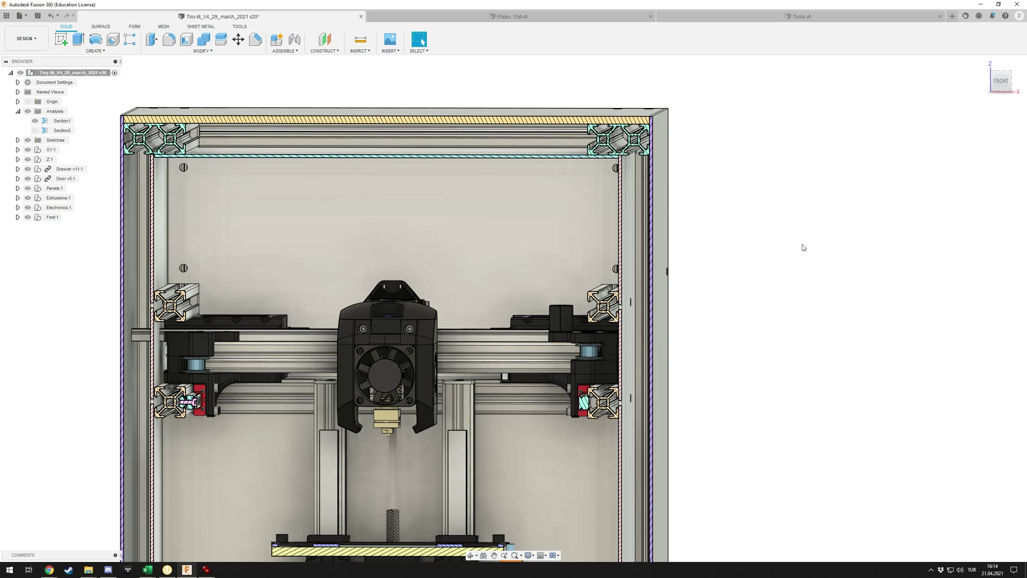
pyautogui.scroll(-3, 835, 321)
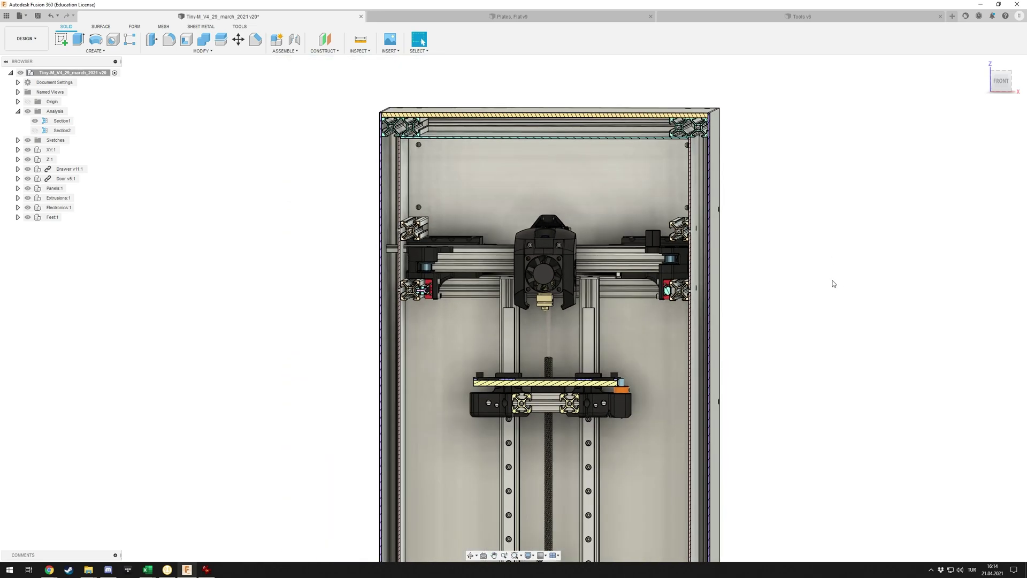
pyautogui.moveTo(833, 284); pyautogui.dragTo(689, 304, button='middle')
pyautogui.press('Escape')
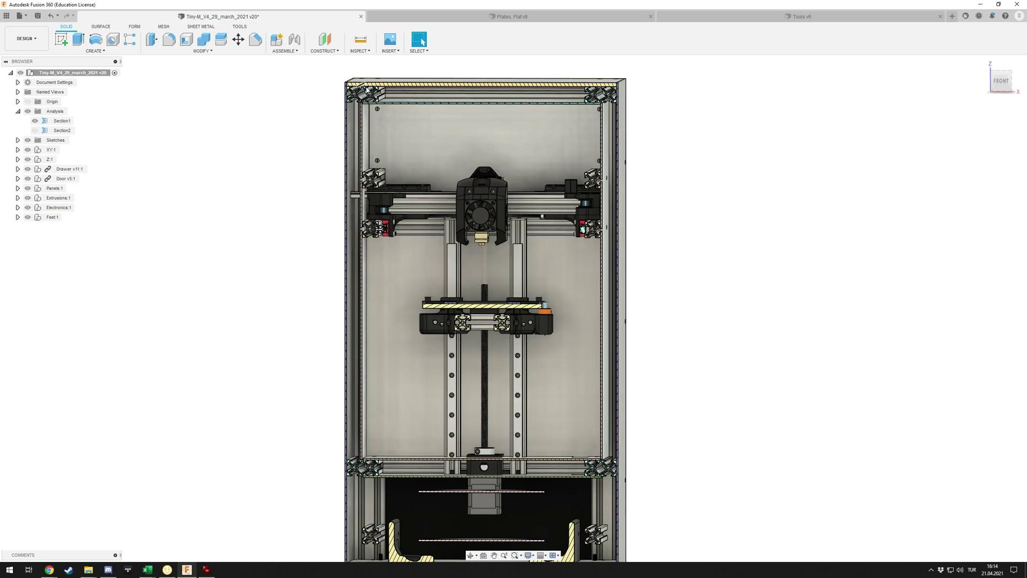
# Switch to the Section2 analysis and view the cut printer from the left, including the rear electronics space and spool drawer
pyautogui.click(35, 130)
pyautogui.keyDown('shift'); pyautogui.moveTo(183, 147); pyautogui.dragTo(717, 217, button='middle'); pyautogui.keyUp('shift')
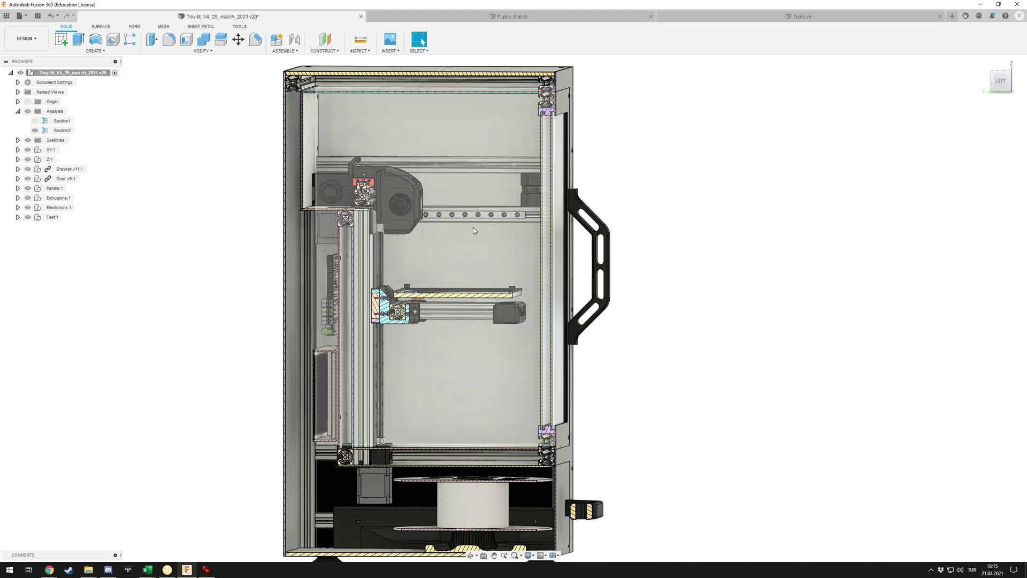
pyautogui.scroll(-2, 473, 230)
pyautogui.keyDown('shift'); pyautogui.moveTo(498, 160); pyautogui.dragTo(527, 160, button='middle'); pyautogui.keyUp('shift')
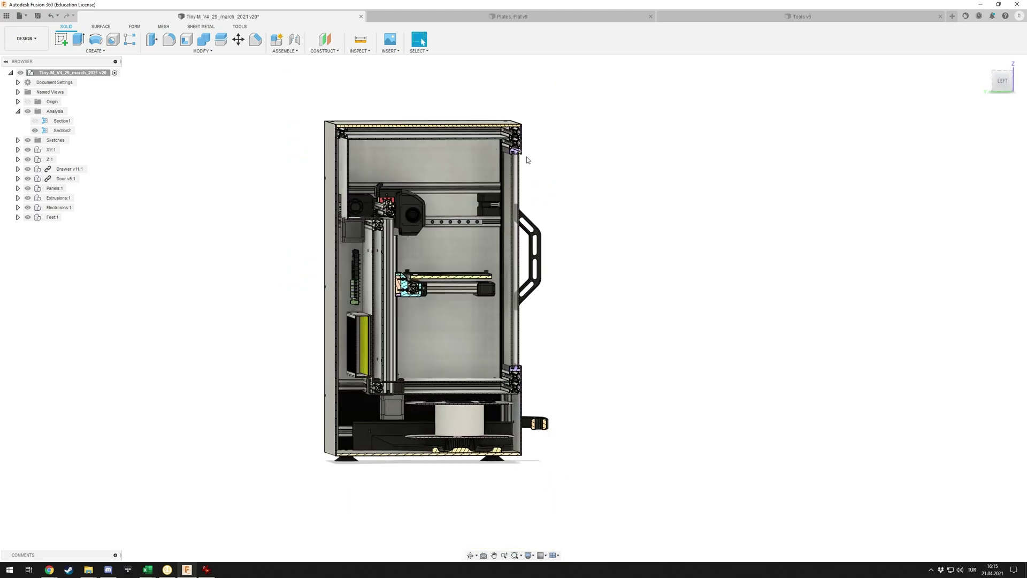
pyautogui.keyDown('shift'); pyautogui.moveTo(301, 378); pyautogui.dragTo(460, 354, button='middle'); pyautogui.keyUp('shift')
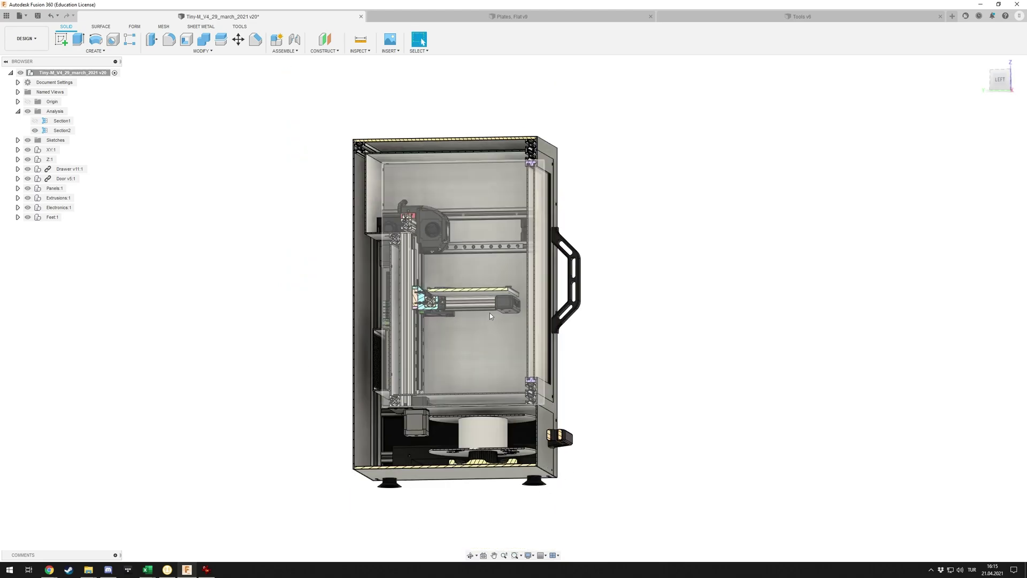
# Turn off the Section2 analysis and bring the complete enclosed printer into a close front view
pyautogui.keyDown('shift'); pyautogui.moveTo(489, 312); pyautogui.dragTo(496, 323, button='middle'); pyautogui.keyUp('shift')
pyautogui.scroll(-1, 489, 313)
pyautogui.moveTo(591, 300)
pyautogui.keyDown('shift'); pyautogui.mouseDown(button='middle')
pyautogui.moveTo(613, 302)
pyautogui.moveTo(592, 298)
pyautogui.mouseUp(button='middle'); pyautogui.keyUp('shift')
pyautogui.click(34, 130)
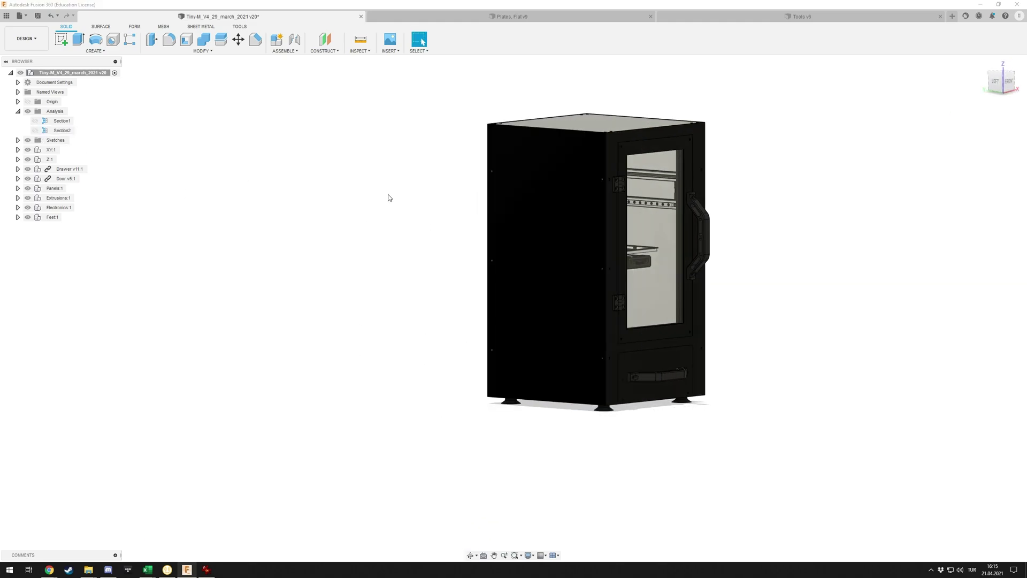
pyautogui.moveTo(874, 293); pyautogui.dragTo(814, 311, button='middle')
pyautogui.keyDown('shift'); pyautogui.moveTo(936, 134); pyautogui.dragTo(824, 139, button='middle'); pyautogui.keyUp('shift')
pyautogui.moveTo(775, 309); pyautogui.dragTo(321, 340, button='middle')
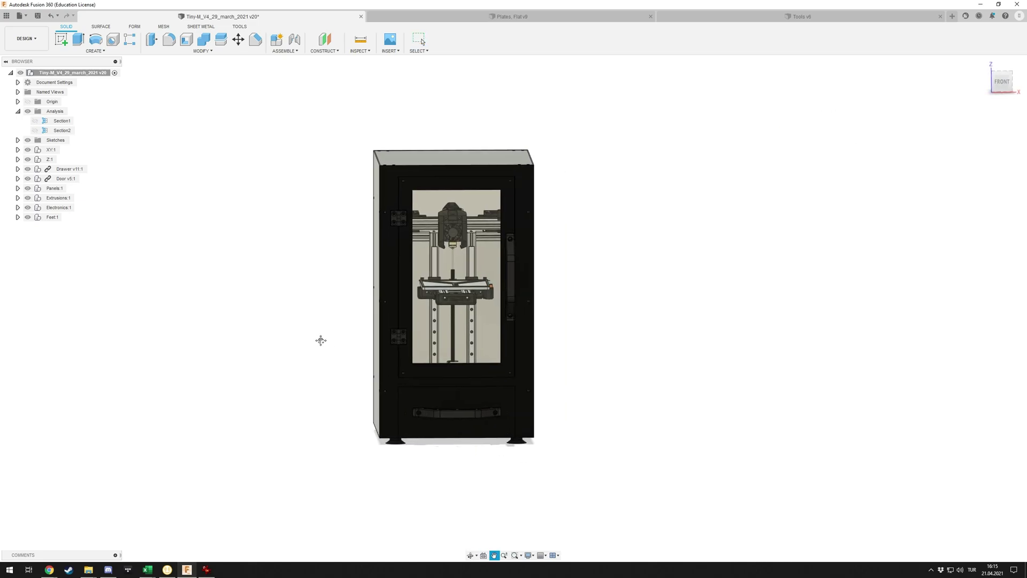
pyautogui.scroll(4, 425, 264)
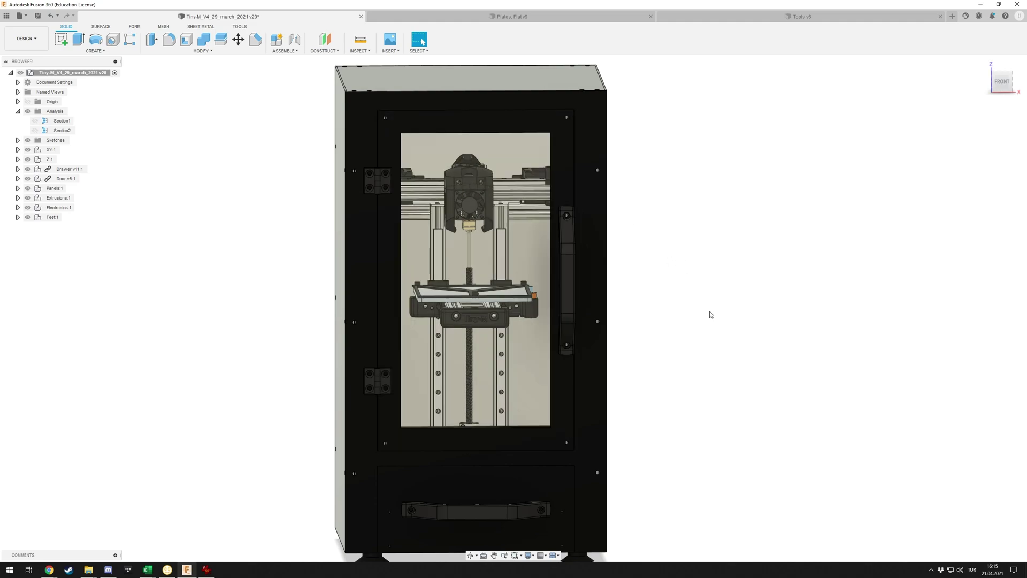
# Examine the closed printer's exterior from the front and right side, including the door window, handle, hinges and spool drawer
pyautogui.keyDown('shift'); pyautogui.moveTo(725, 284); pyautogui.dragTo(661, 219, button='middle'); pyautogui.keyUp('shift')
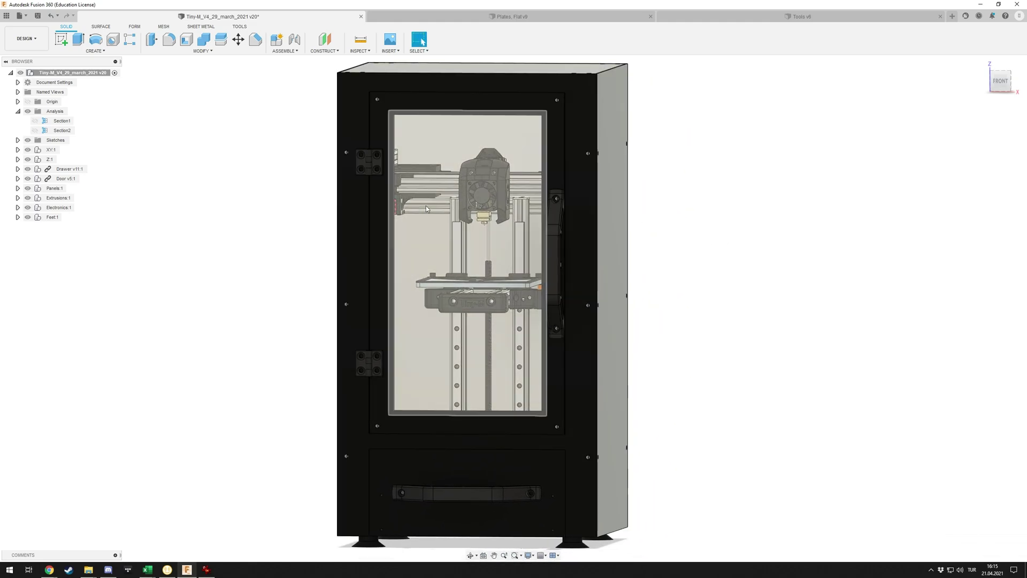
pyautogui.keyDown('shift'); pyautogui.moveTo(732, 220); pyautogui.dragTo(790, 229, button='middle'); pyautogui.keyUp('shift')
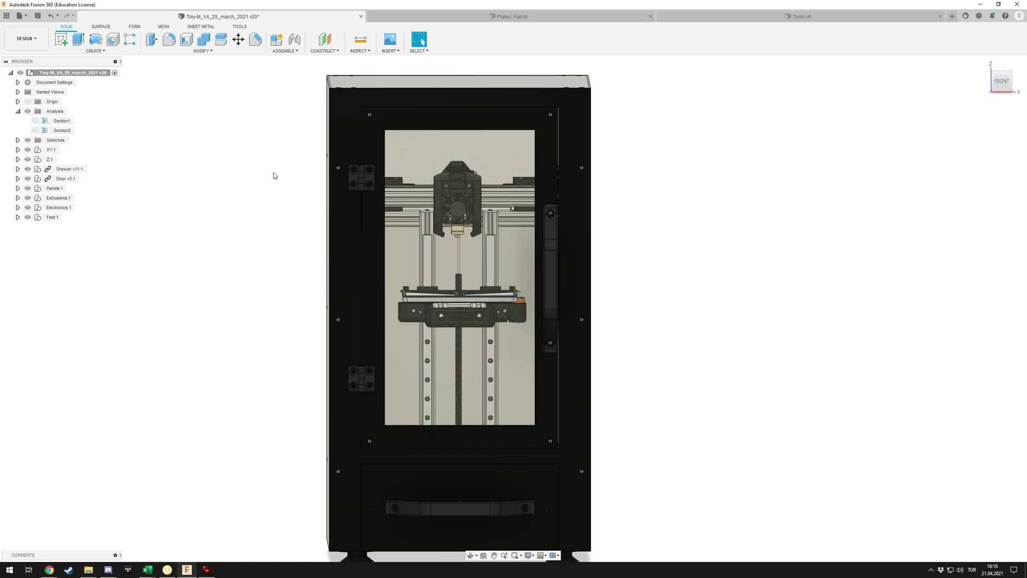
pyautogui.keyDown('shift'); pyautogui.moveTo(273, 170); pyautogui.dragTo(477, 241, button='middle'); pyautogui.keyUp('shift')
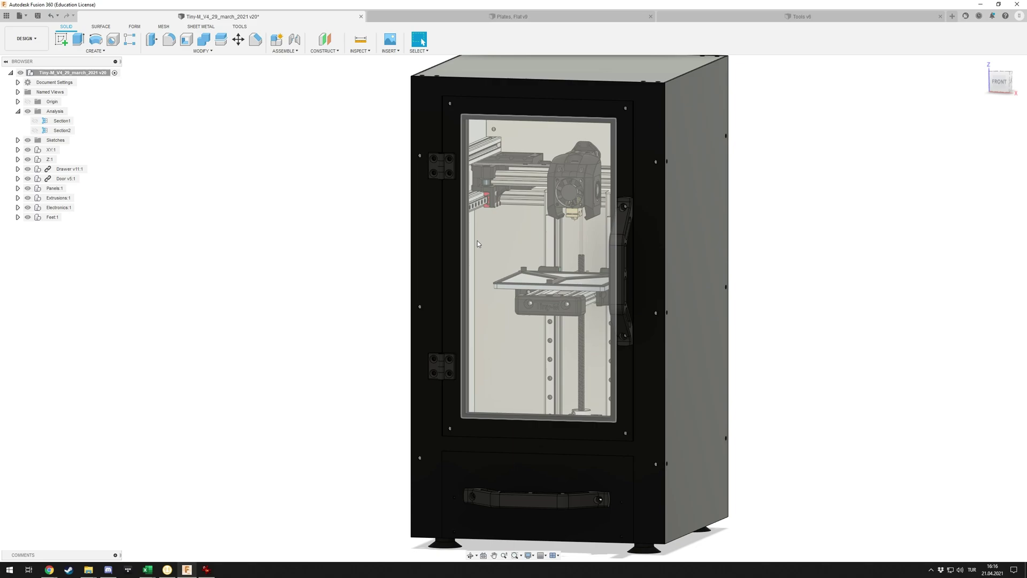
pyautogui.keyDown('shift'); pyautogui.moveTo(477, 240); pyautogui.dragTo(445, 240, button='middle'); pyautogui.keyUp('shift')
pyautogui.moveTo(234, 232); pyautogui.dragTo(763, 176, button='middle')
pyautogui.moveTo(734, 211); pyautogui.dragTo(775, 232, button='middle')
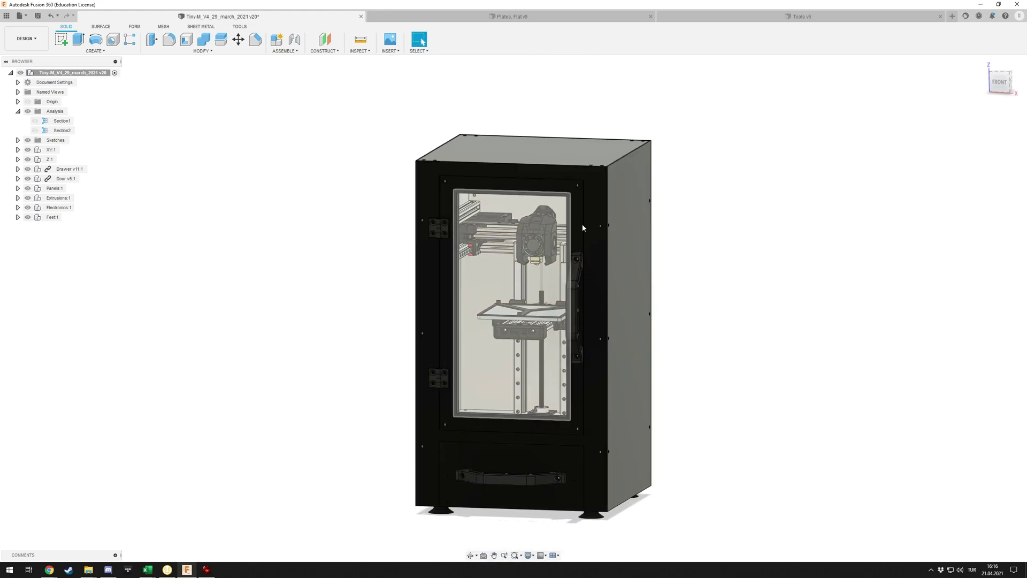
pyautogui.keyDown('shift'); pyautogui.moveTo(752, 280); pyautogui.dragTo(722, 260, button='middle'); pyautogui.keyUp('shift')
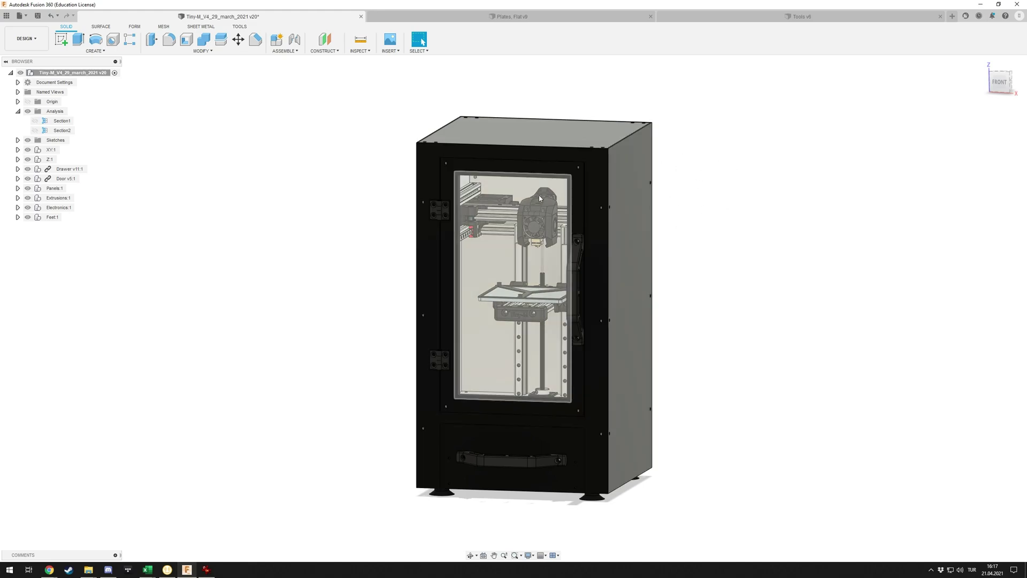
pyautogui.scroll(-3, 701, 233)
pyautogui.moveTo(692, 229); pyautogui.dragTo(670, 245, button='middle')
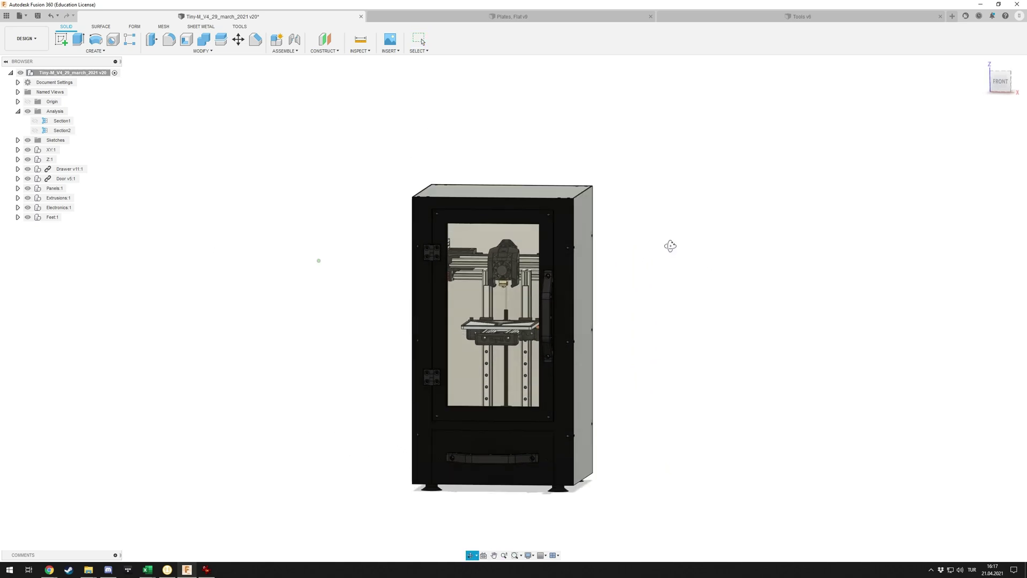
pyautogui.moveTo(686, 303); pyautogui.dragTo(736, 272, button='middle')
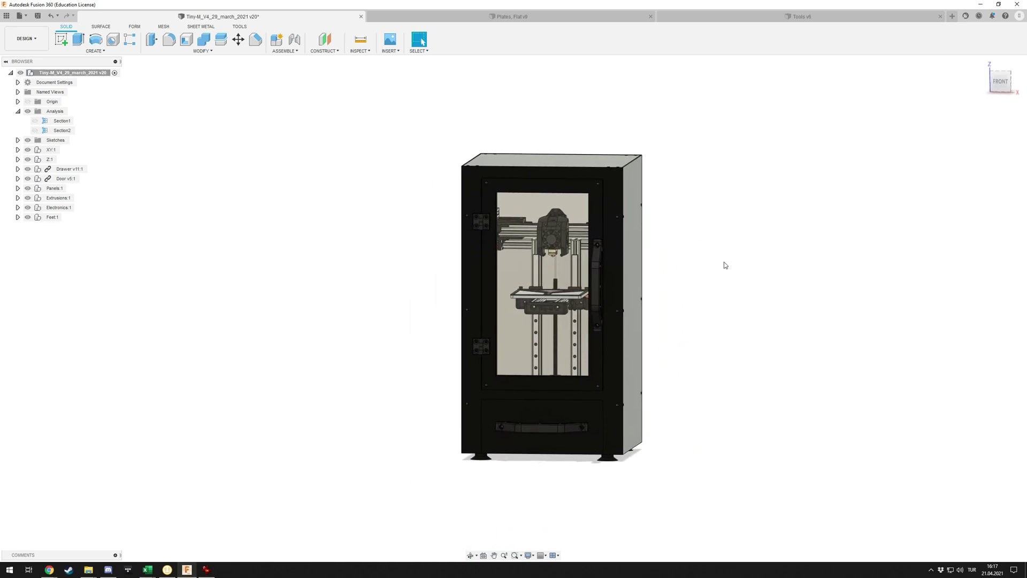